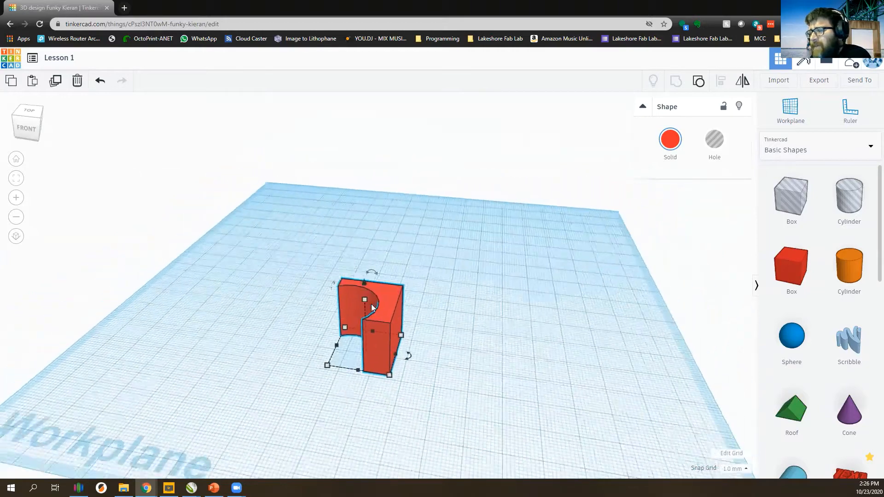
- Stretch the red notched block taller on the workplane
scroll(363, 293, down, 3)
scroll(370, 301, up, 4)
drag(371, 300, 377, 276)
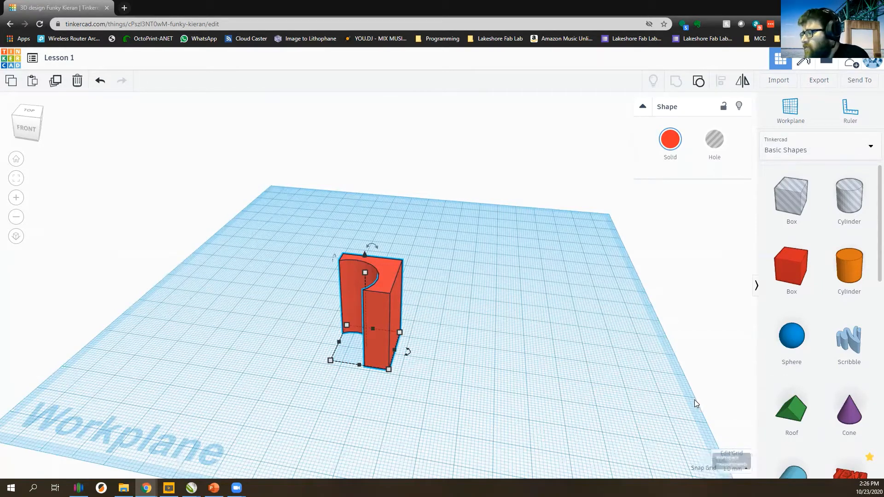
- Change the workplane grid units to inches, keeping the default preset, and update the grid
click(735, 454)
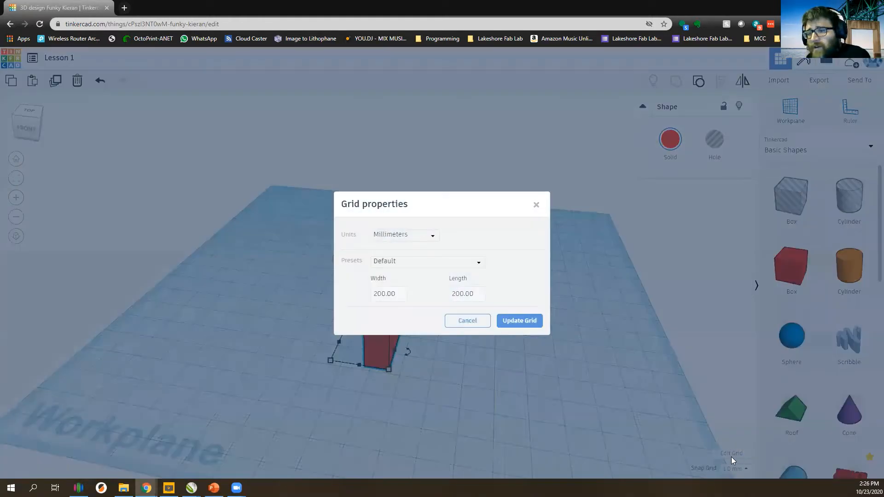
click(437, 237)
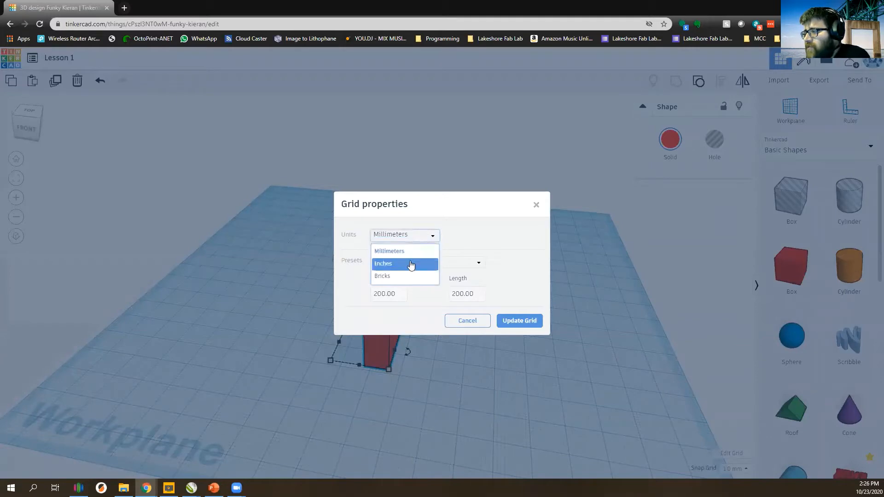
click(409, 263)
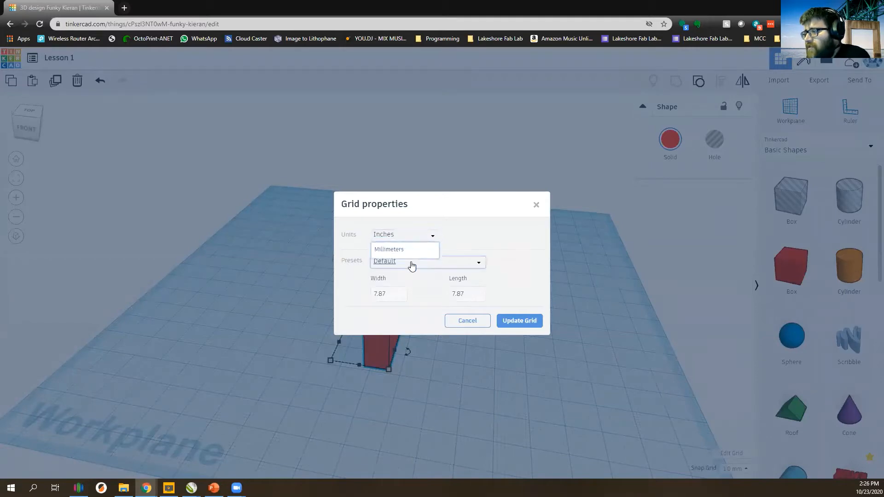
click(520, 321)
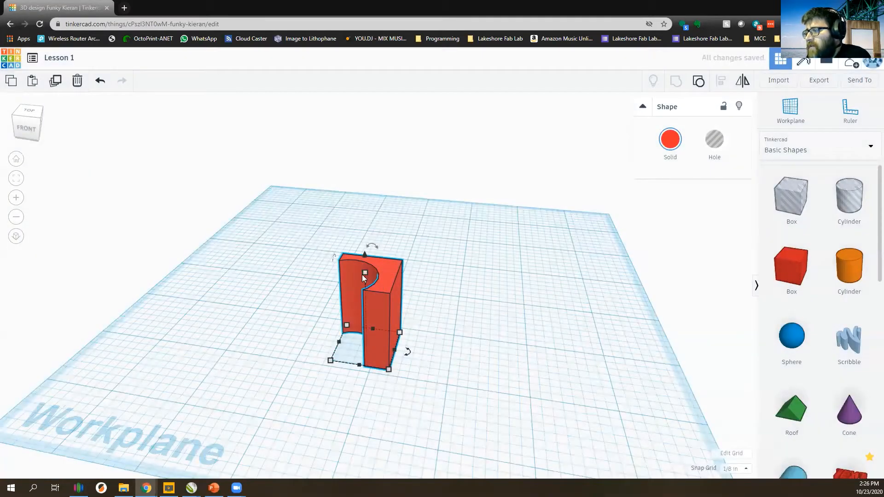
- Lower the block slightly and stretch it sideways to a width of about 2.05 in
mouse_move(367, 275)
mouse_down()
mouse_move(371, 317)
mouse_move(362, 313)
mouse_move(359, 284)
mouse_up()
middle_drag(368, 330, 261, 315)
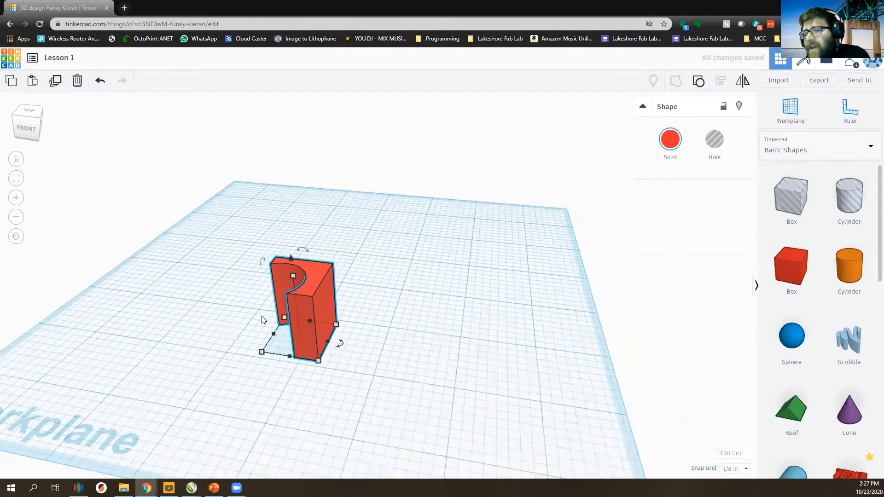
scroll(261, 313, up, 2)
scroll(261, 314, up, 2)
scroll(329, 323, down, 3)
middle_drag(356, 306, 368, 289)
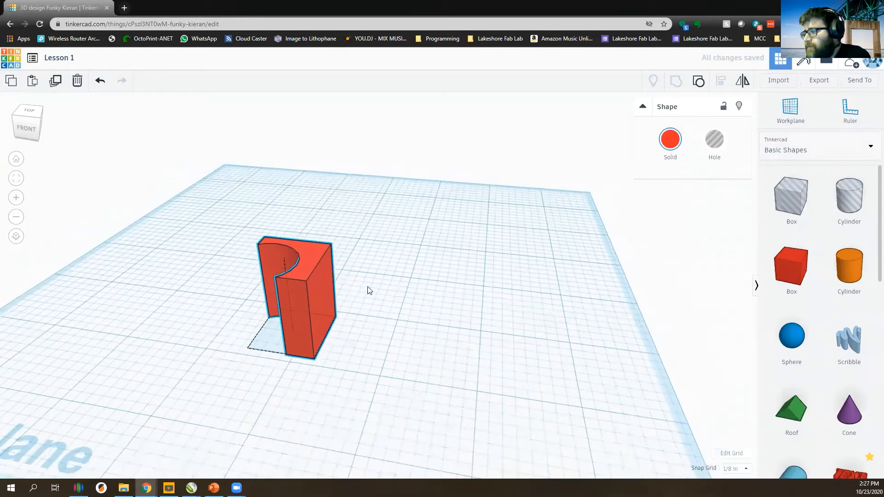
mouse_move(329, 339)
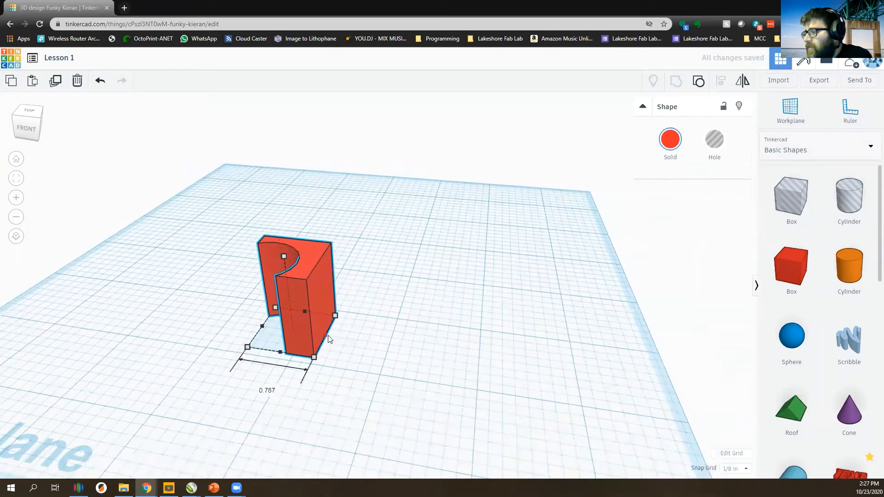
drag(328, 339, 434, 351)
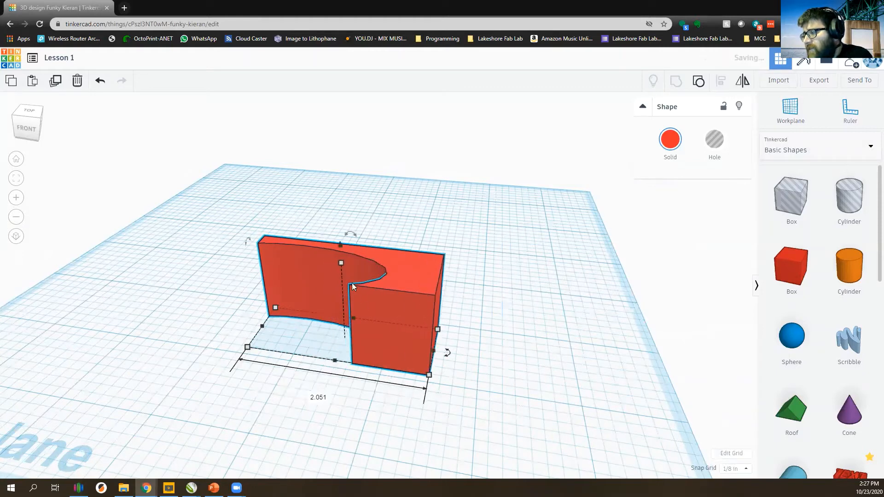
- Lower the block's height in grid increments to 3/4 in
drag(343, 262, 341, 274)
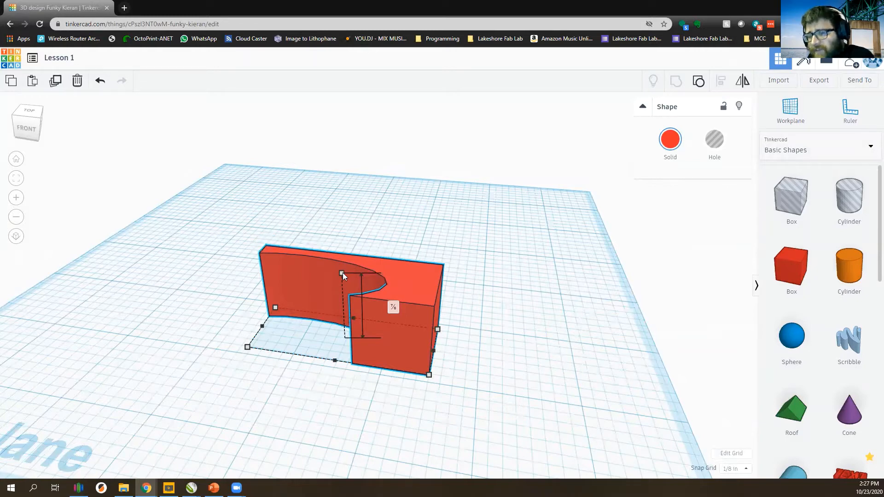
drag(343, 273, 344, 281)
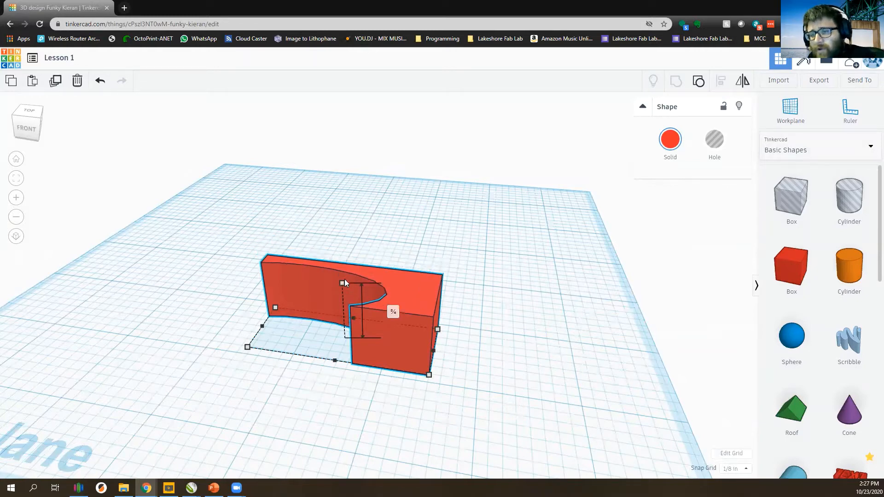
drag(344, 281, 345, 280)
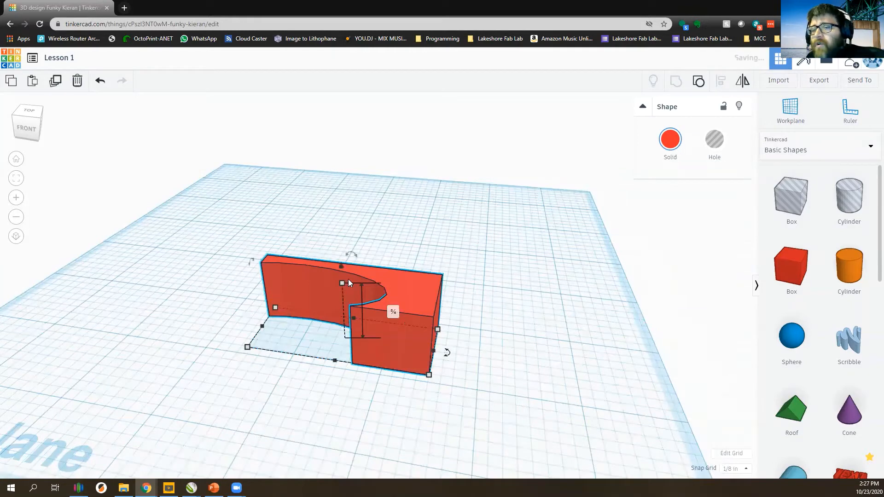
- Turn the snap grid off and raise the block's height freely to about 0.81 in
click(742, 470)
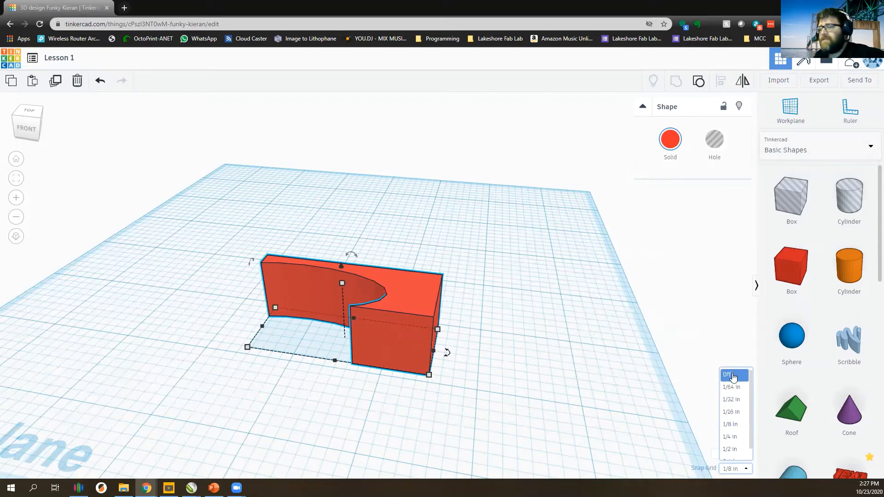
scroll(731, 414, down, 1)
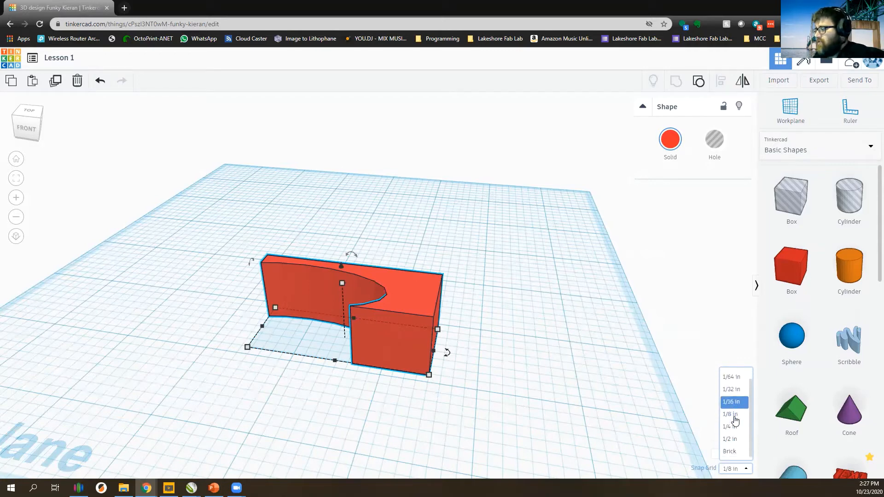
scroll(736, 437, up, 1)
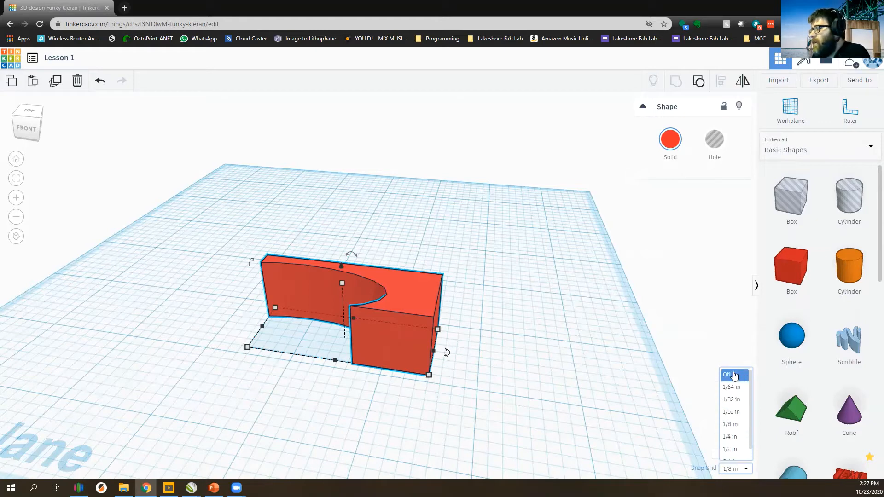
click(732, 377)
mouse_move(340, 283)
mouse_down()
mouse_move(349, 308)
mouse_move(345, 270)
mouse_move(347, 280)
mouse_up()
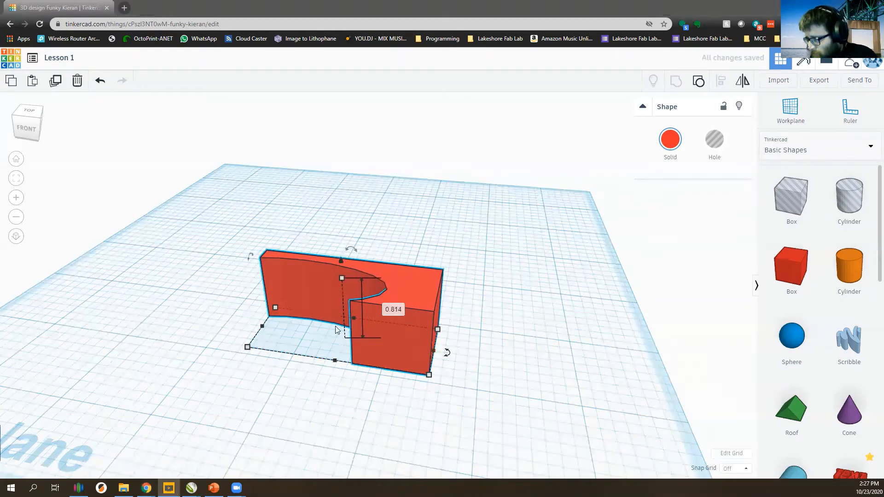
- Move the block farther back on the workplane and resize its footprint from a corner to about 1.96 by 1.10 in
click(239, 352)
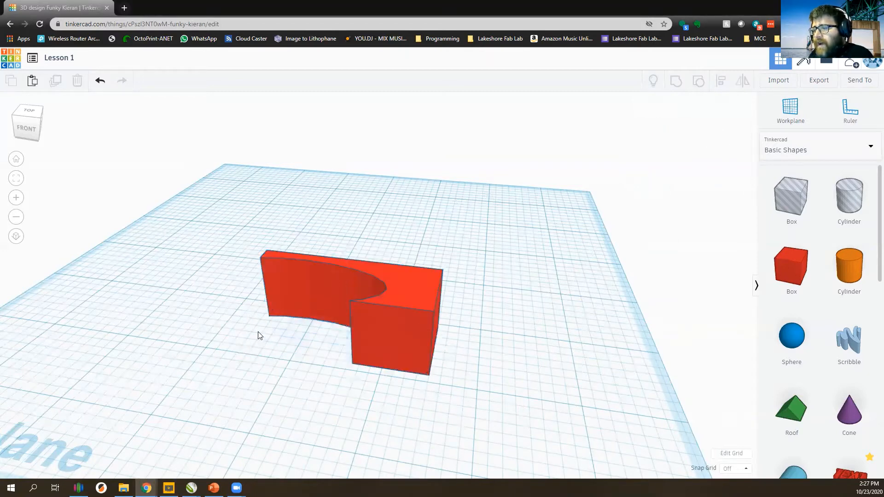
click(254, 339)
drag(247, 348, 206, 370)
drag(378, 333, 376, 274)
drag(234, 312, 100, 378)
drag(110, 336, 266, 312)
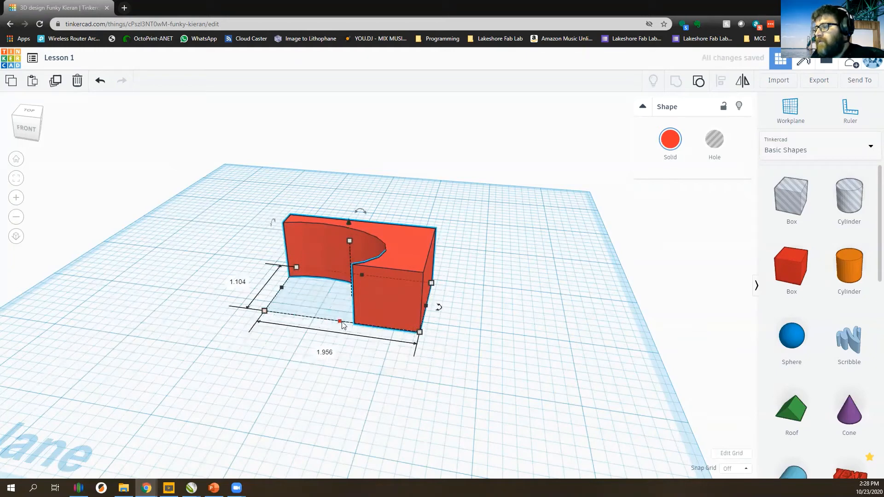
- Enlarge the block's depth and width, and move it about 0.37 in left and 0.61 in toward the back
drag(342, 326, 296, 419)
mouse_move(322, 377)
mouse_down()
mouse_move(368, 285)
mouse_move(312, 382)
mouse_up()
drag(420, 335, 457, 363)
drag(414, 263, 391, 241)
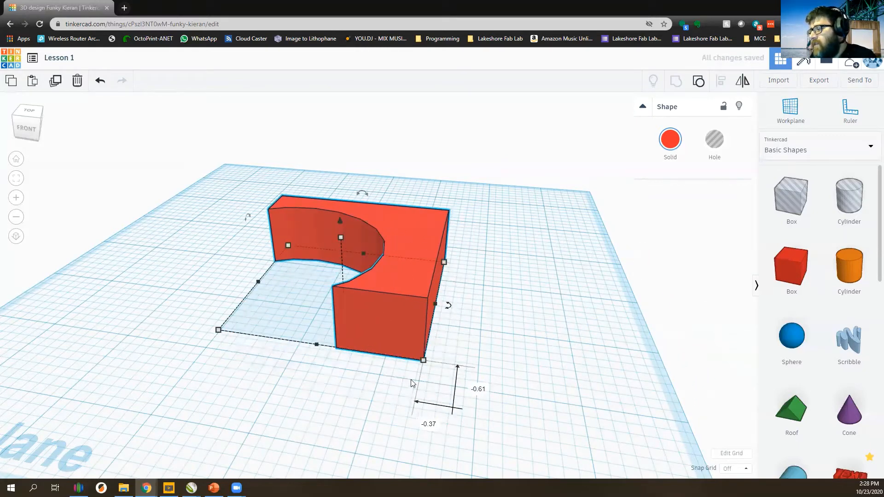
- Rotate the block about its front-to-back axis so it stands upright
mouse_move(450, 309)
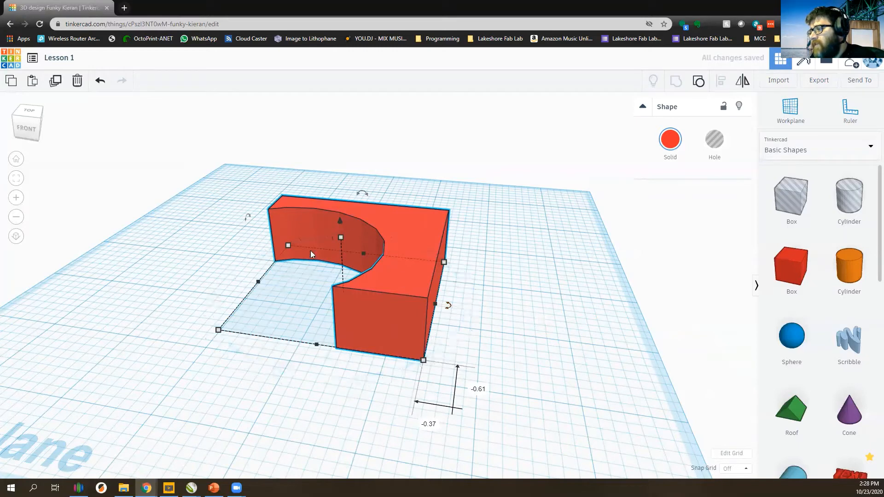
mouse_move(365, 191)
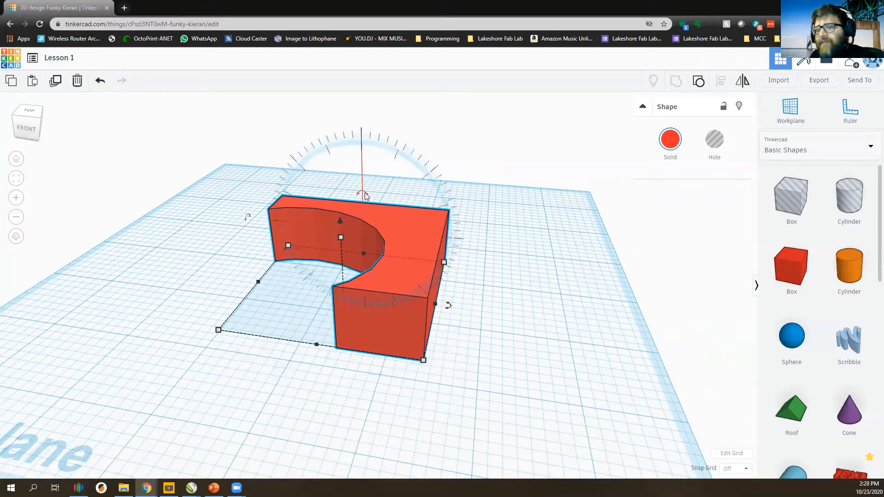
mouse_move(249, 217)
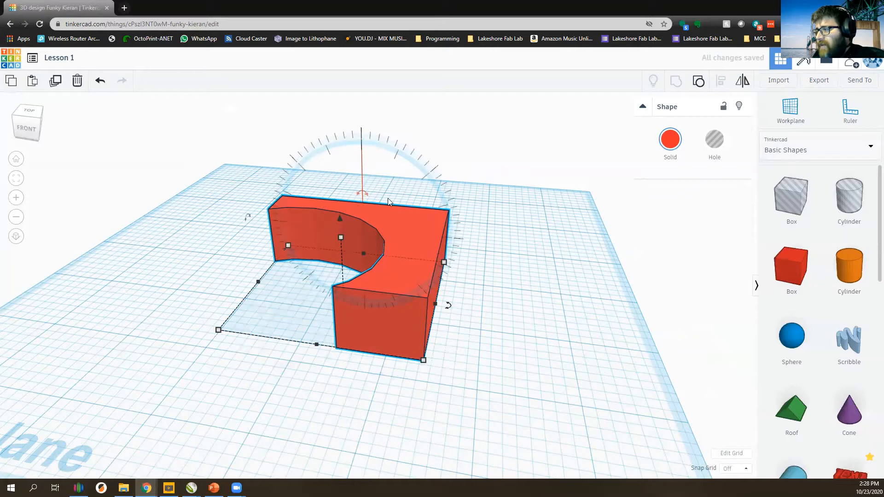
drag(387, 198, 475, 237)
- Raise the upright block by about 0.86 in so its base sits on the workplane
scroll(433, 318, down, 3)
right_drag(429, 323, 358, 181)
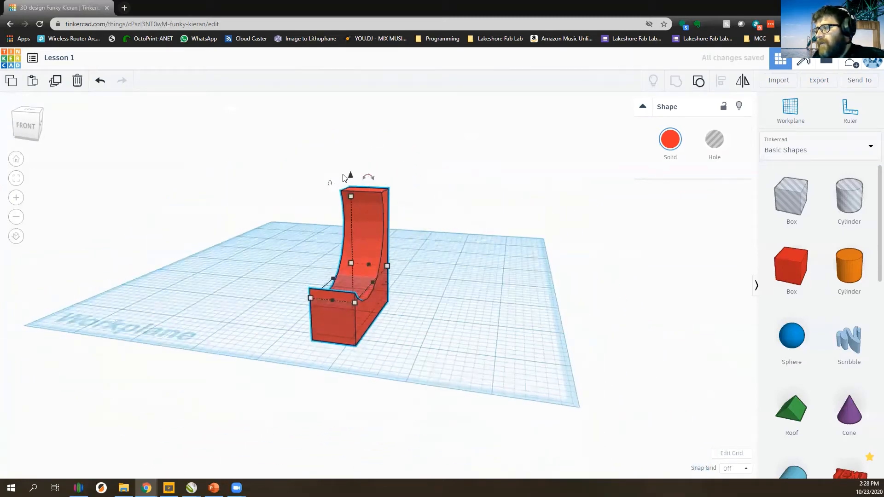
mouse_move(351, 180)
mouse_down()
mouse_move(345, 130)
mouse_move(355, 186)
mouse_up()
right_drag(391, 213, 406, 353)
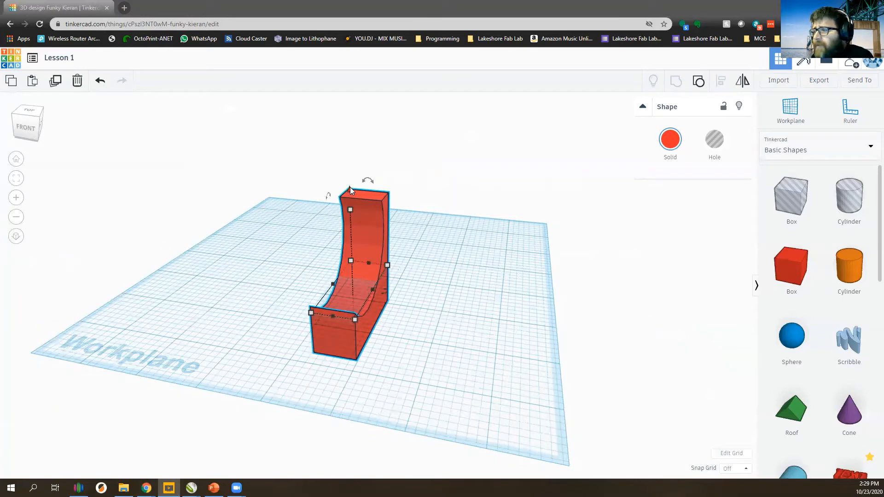
drag(349, 189, 394, 140)
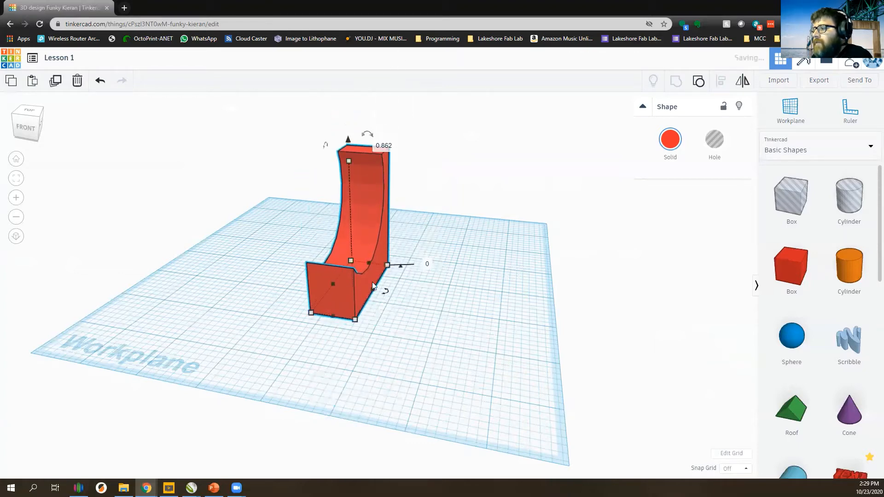
- Lift the block about 0.86 in above the workplane, lower it back onto the plane, and deselect it
scroll(370, 250, down, 2)
right_drag(369, 250, 383, 223)
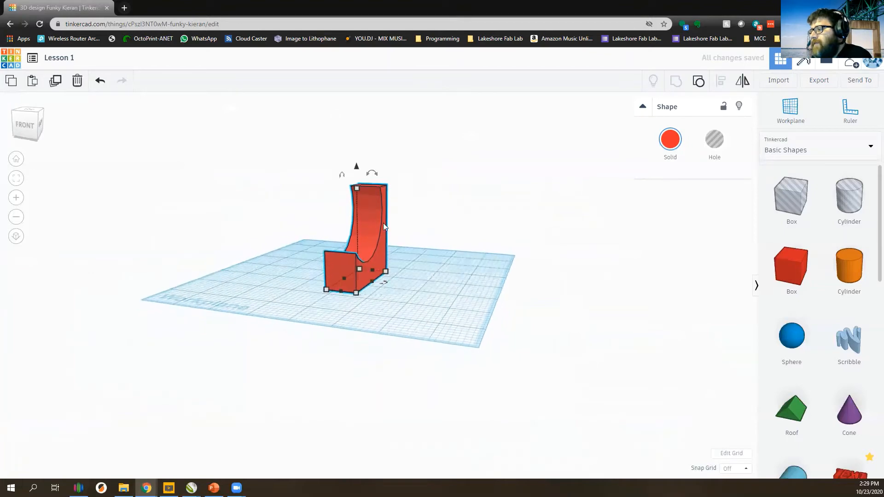
drag(361, 169, 357, 134)
scroll(389, 258, up, 3)
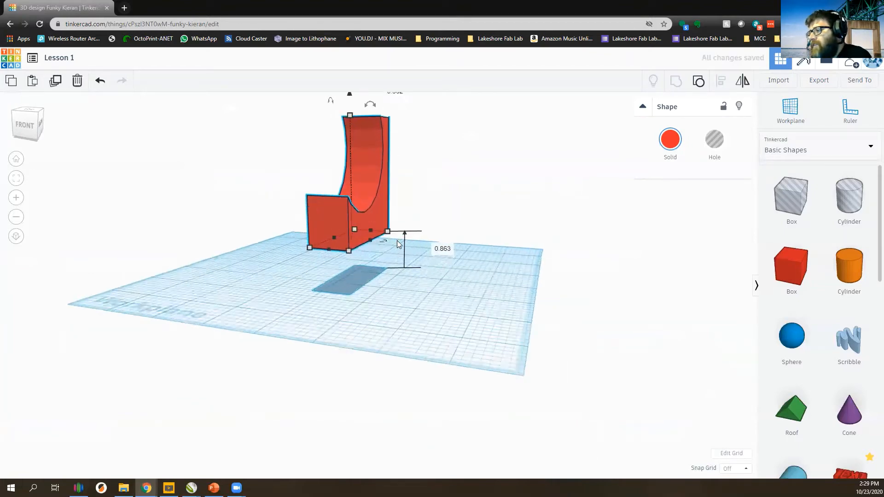
right_drag(395, 310, 385, 269)
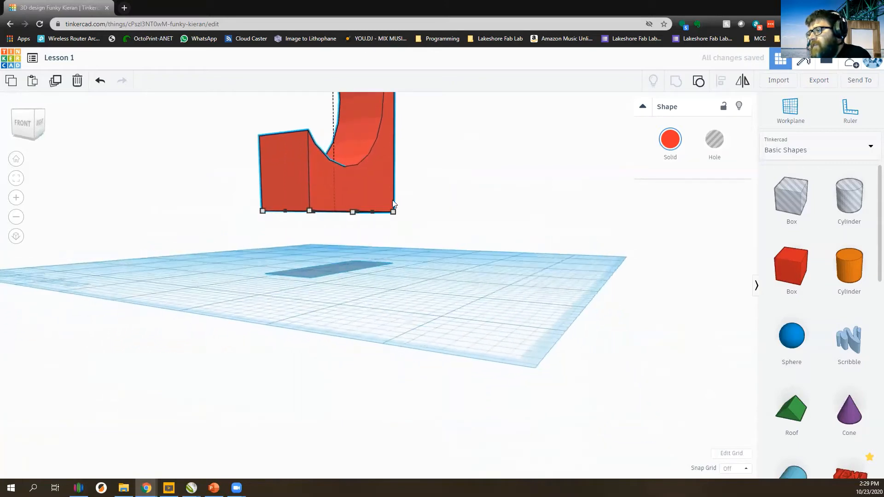
right_drag(389, 201, 348, 159)
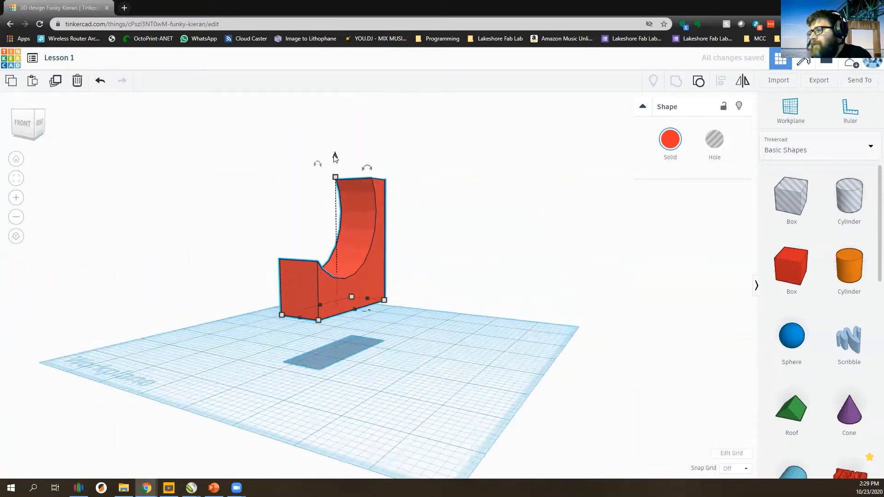
drag(335, 158, 344, 204)
scroll(352, 284, down, 1)
scroll(352, 285, down, 2)
click(361, 343)
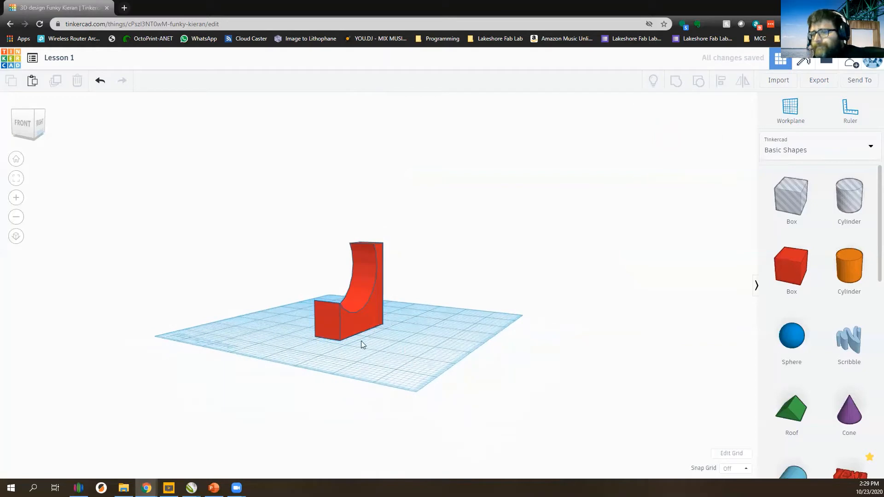
- Stretch the block's base length to about 3.39 in and its depth to about 2.41 in
right_drag(385, 379, 301, 410)
click(332, 304)
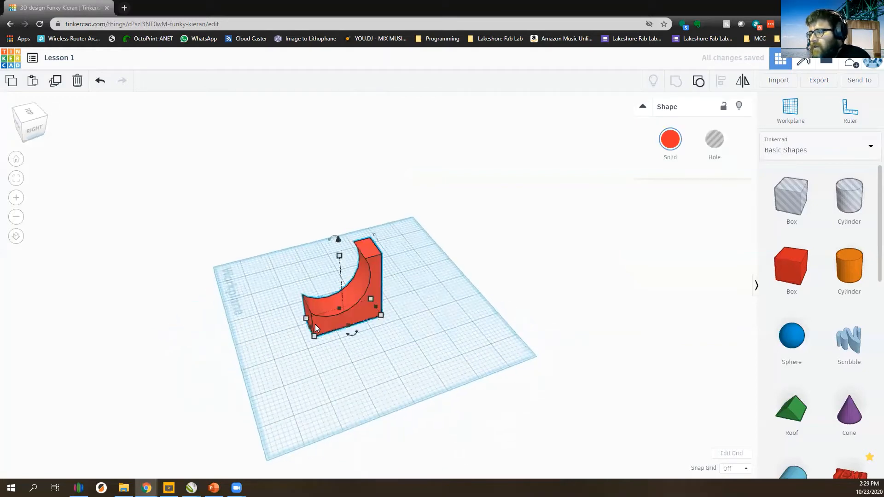
right_drag(309, 327, 263, 347)
drag(262, 344, 262, 344)
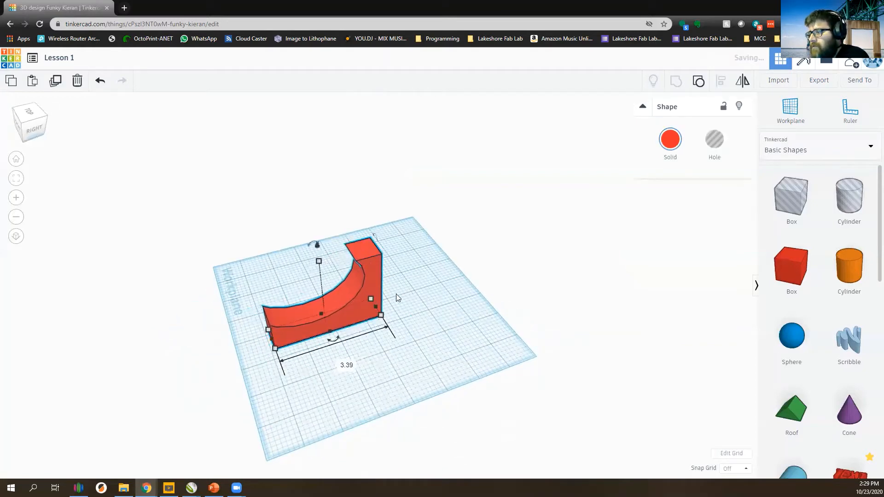
drag(330, 330, 374, 382)
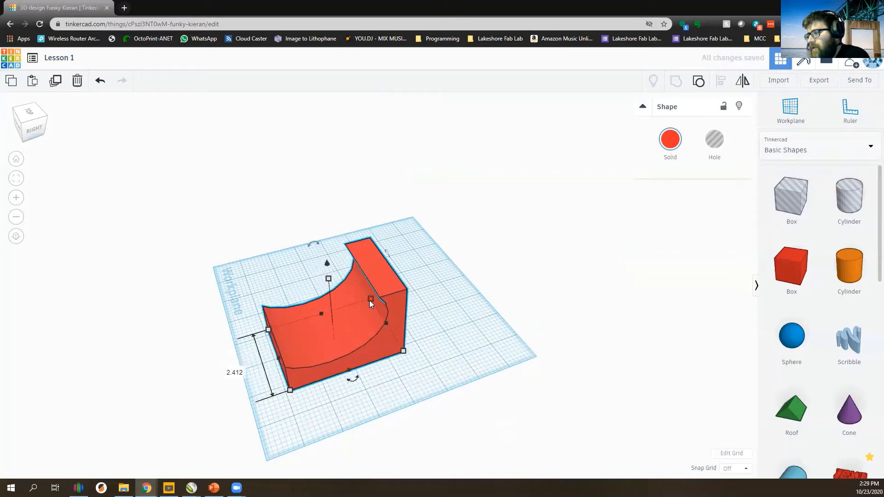
- Extend the block's length farther at the tall end and raise its height to about 3.4 in
right_drag(425, 306, 434, 302)
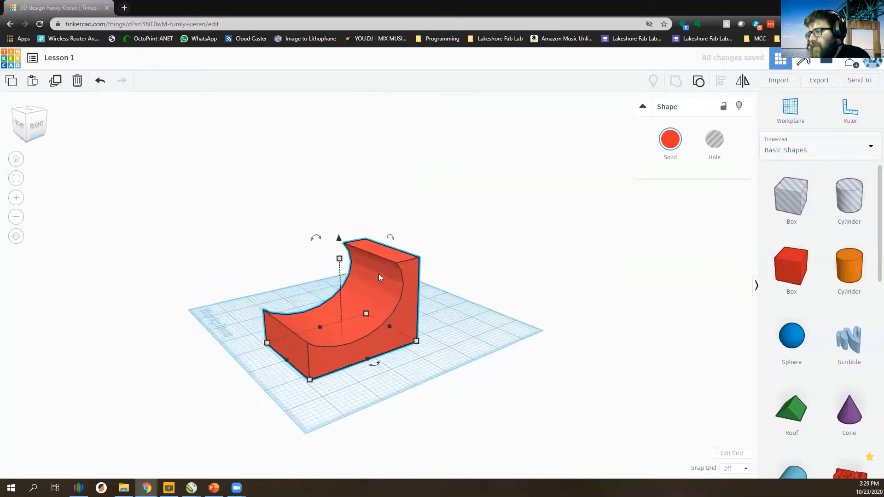
drag(385, 326, 416, 316)
drag(357, 256, 357, 219)
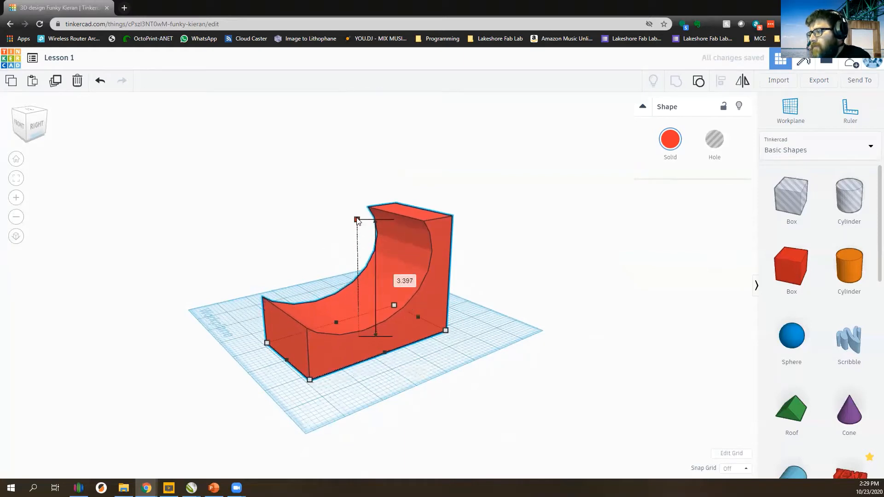
- Reposition the ramp-shaped block across the workplane
right_drag(373, 325, 403, 363)
scroll(433, 354, down, 3)
right_drag(455, 298, 398, 295)
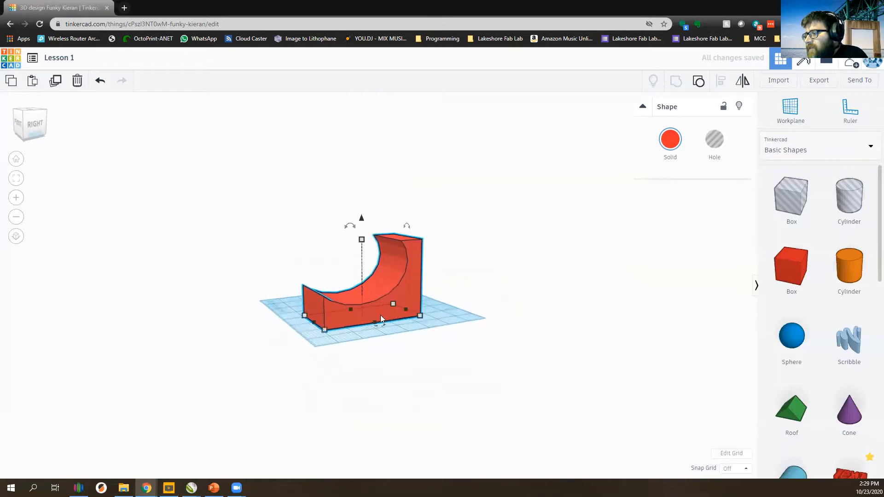
right_drag(358, 328, 405, 336)
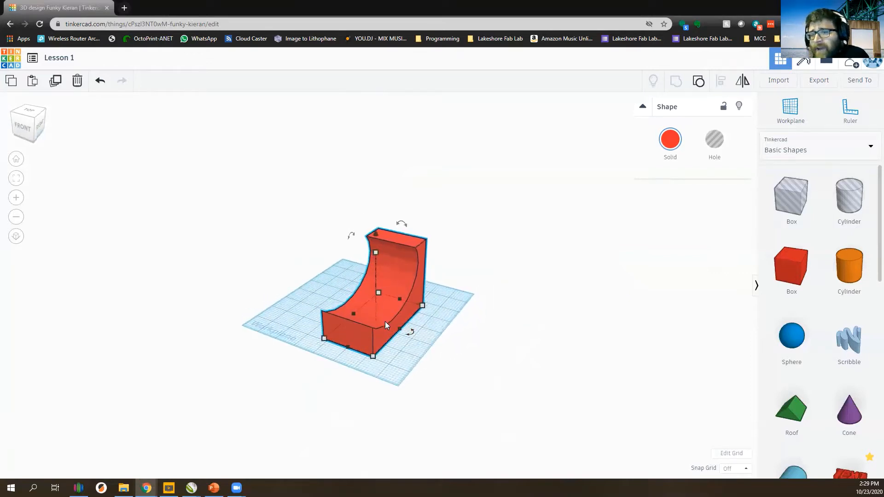
drag(385, 321, 399, 333)
scroll(404, 342, up, 3)
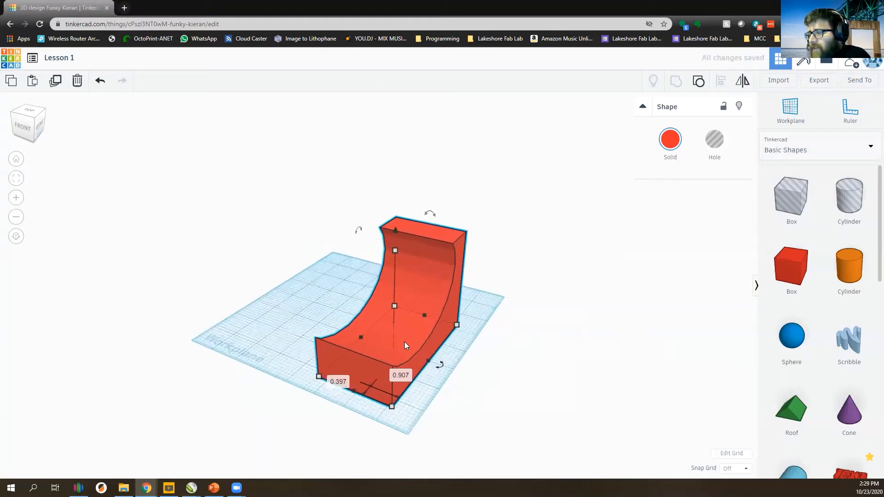
scroll(409, 340, up, 2)
drag(427, 274, 385, 313)
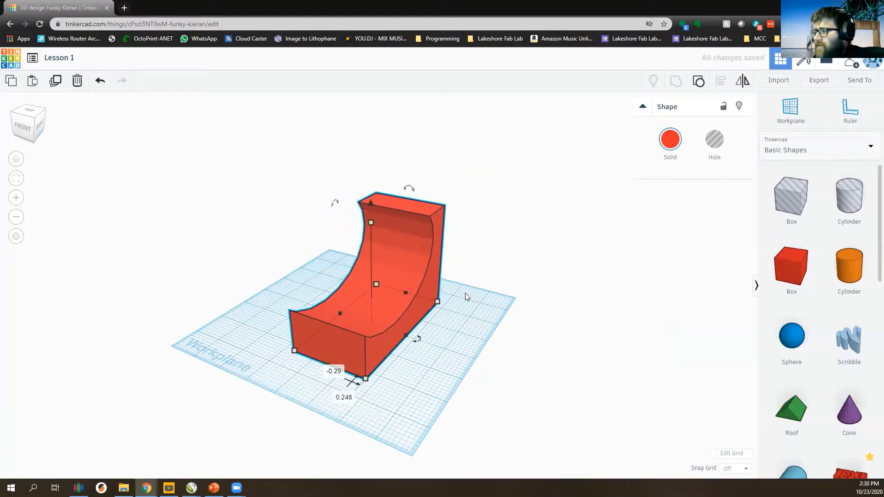
right_drag(467, 297, 444, 296)
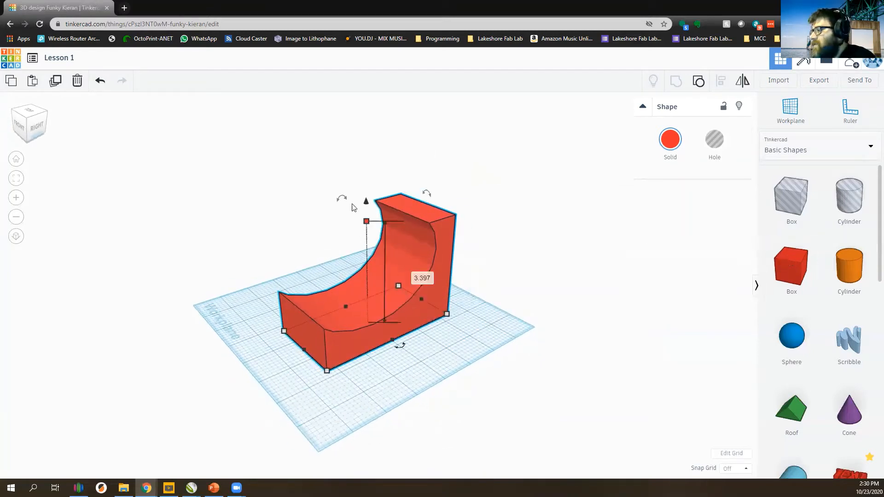
drag(791, 273, 468, 349)
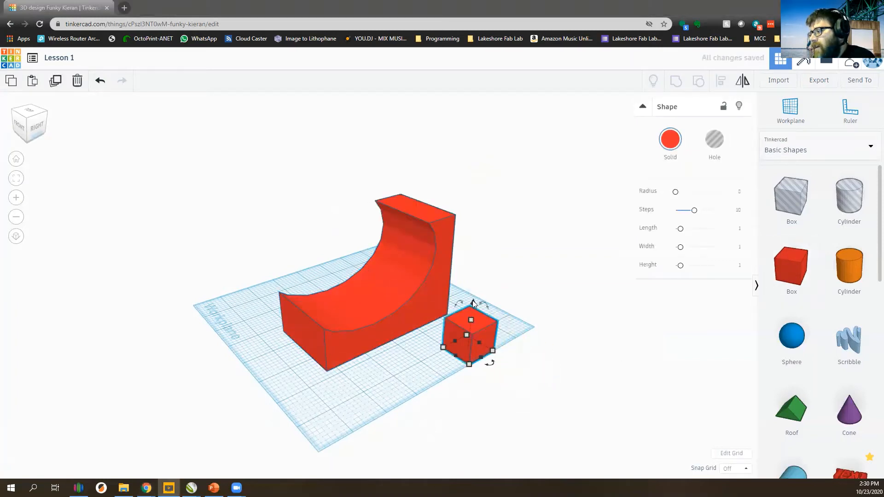
drag(473, 319, 401, 389)
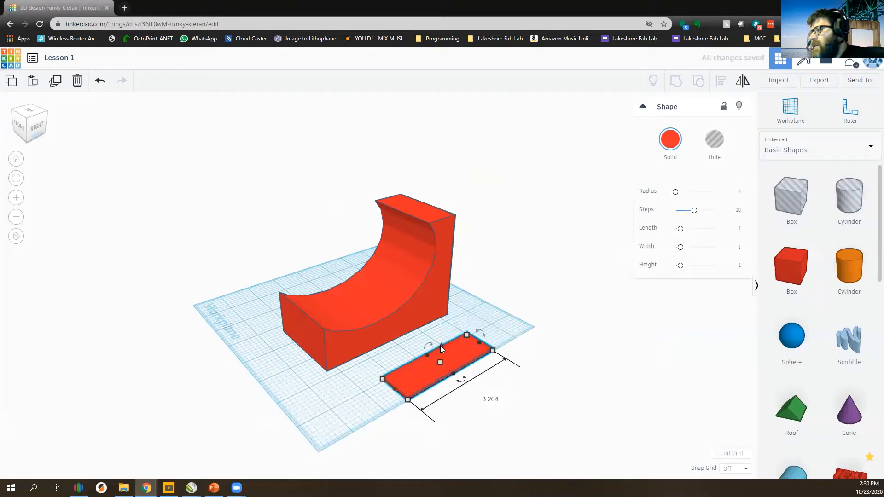
drag(441, 343, 468, 307)
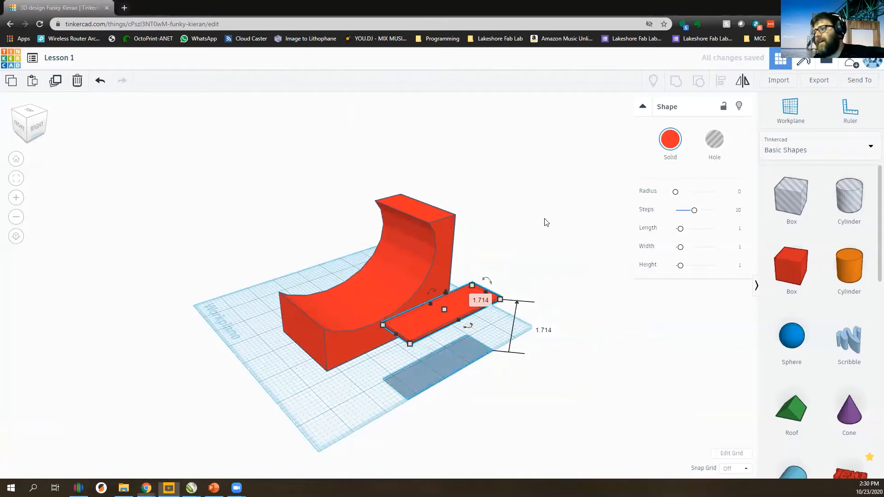
key(ctrl+z)
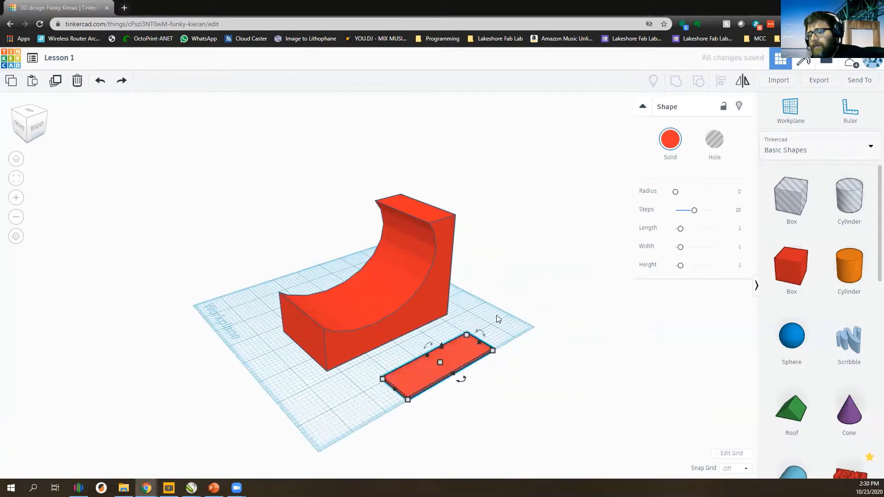
key(Delete)
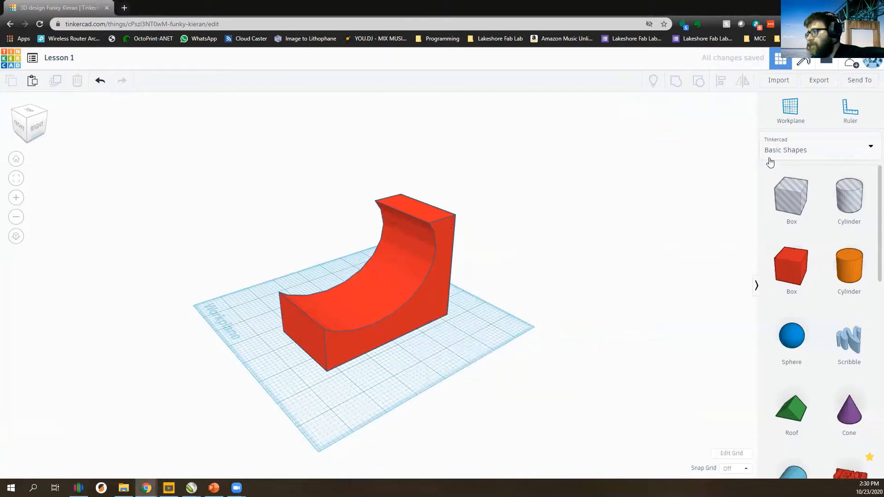
- Place a new workplane on the flat top face of the ramp's tall end
click(795, 112)
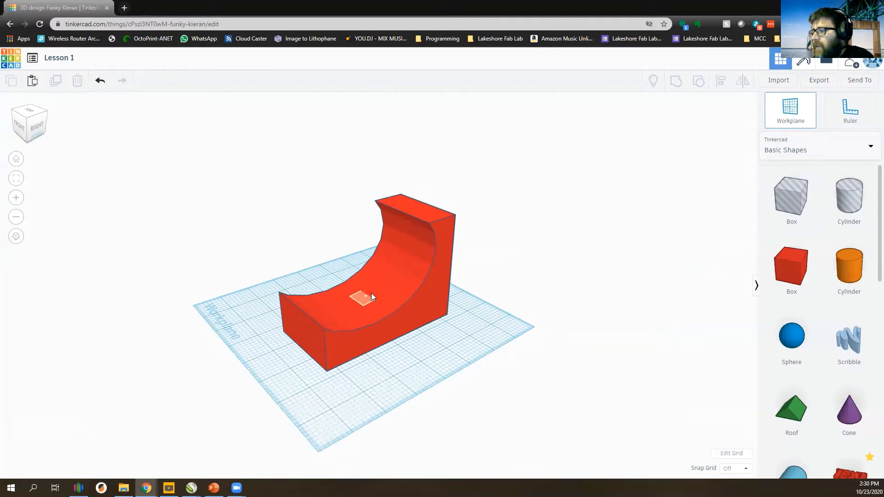
click(415, 208)
scroll(431, 234, up, 5)
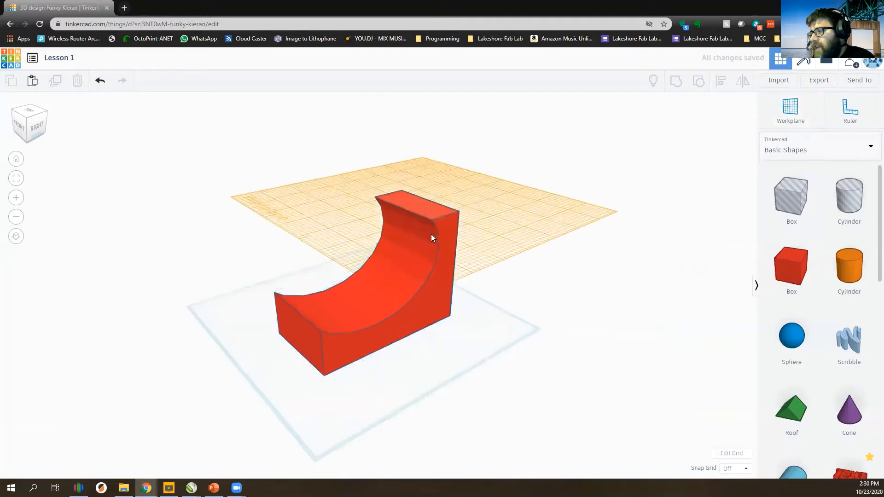
right_drag(498, 335, 520, 337)
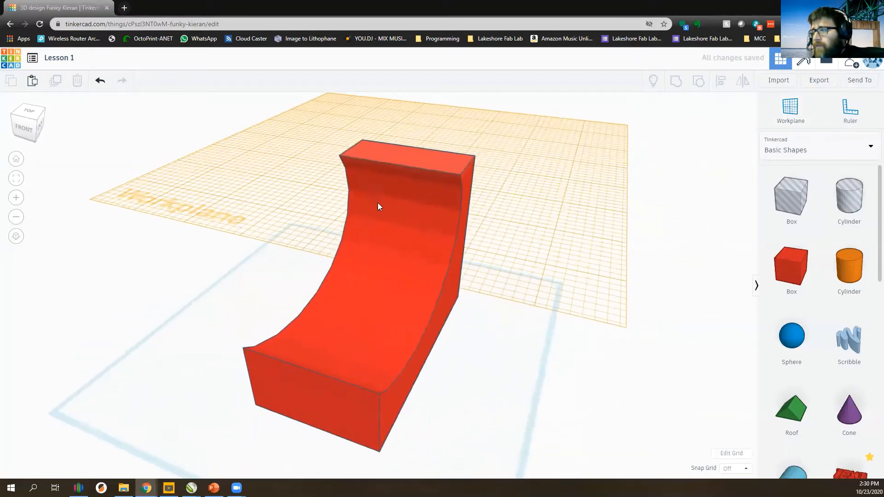
right_drag(474, 363, 460, 344)
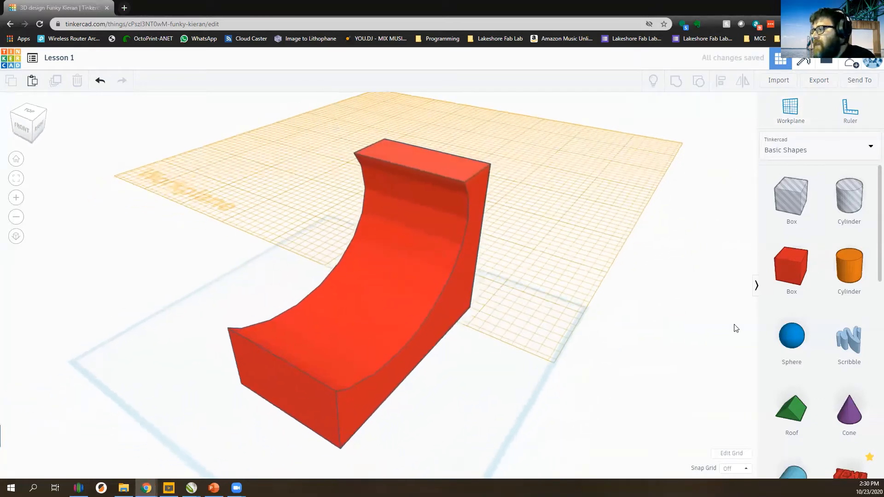
- Add a box on top of the ramp's tall end and colour it light blue
drag(808, 285, 440, 162)
right_drag(418, 196, 272, 288)
scroll(299, 283, up, 5)
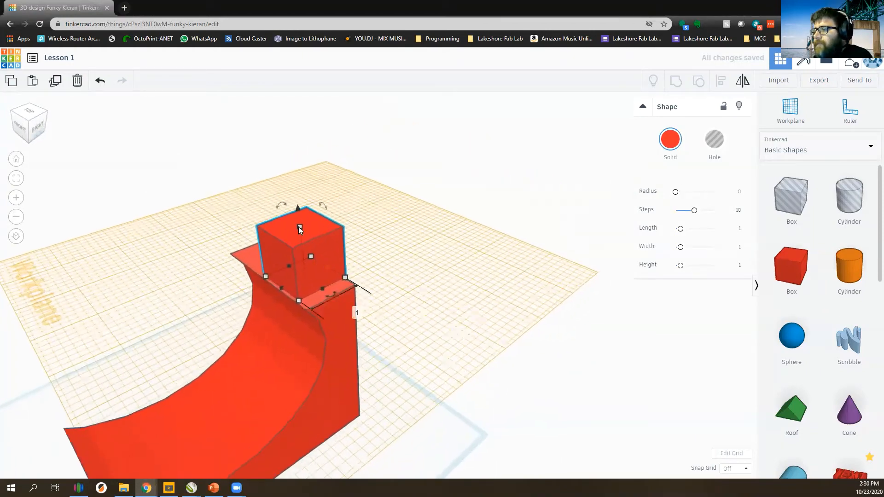
click(673, 144)
click(726, 224)
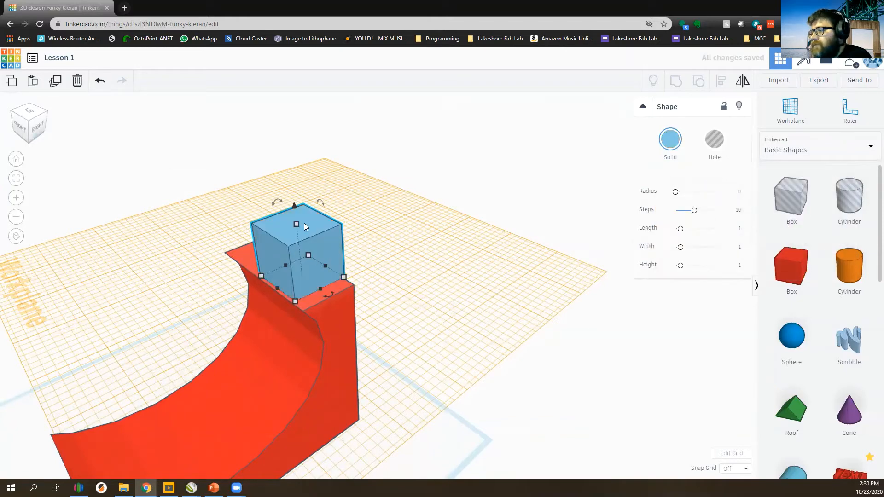
- Flatten the blue box into a board about 1.62 in long and shift it back about 0.39 in across the ramp top
drag(297, 223, 234, 299)
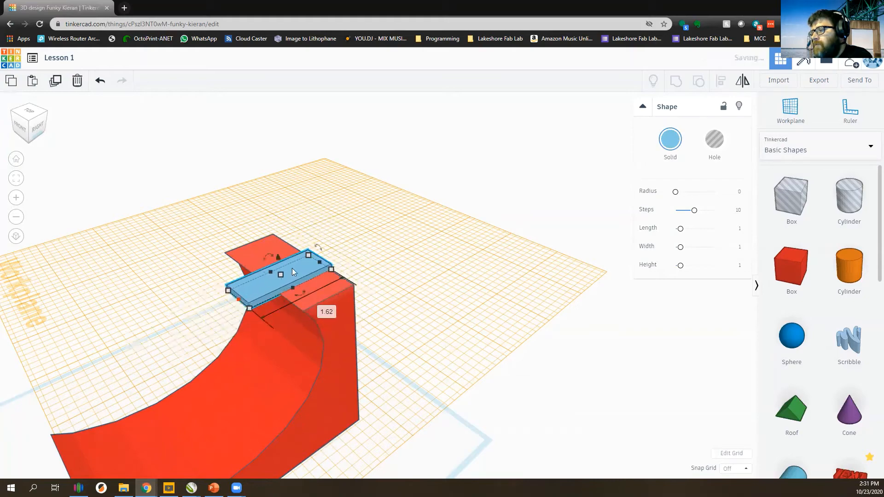
drag(296, 269, 328, 266)
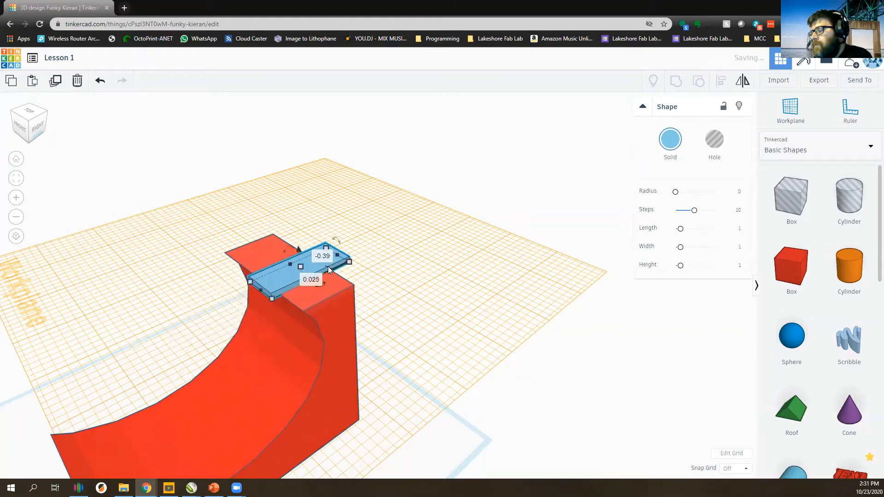
right_drag(328, 266, 289, 221)
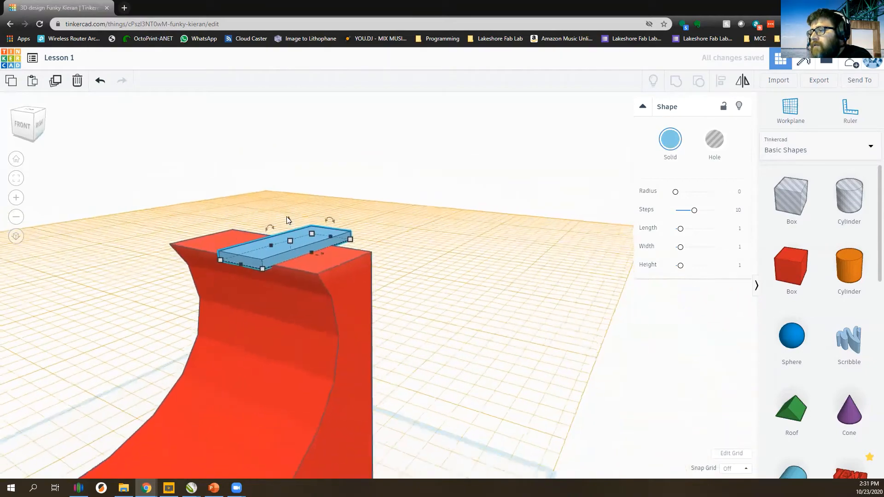
- Lift the blue board slightly above the ramp top and slide it about 0.73 in to overhang the curved side
drag(289, 217, 286, 206)
mouse_move(285, 206)
right_down()
mouse_move(273, 269)
mouse_move(282, 221)
right_up()
drag(282, 222, 246, 233)
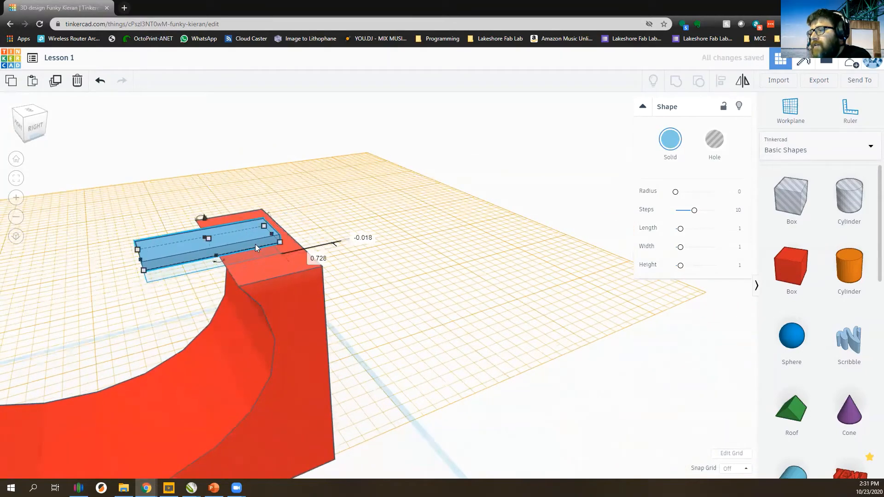
right_drag(275, 266, 823, 238)
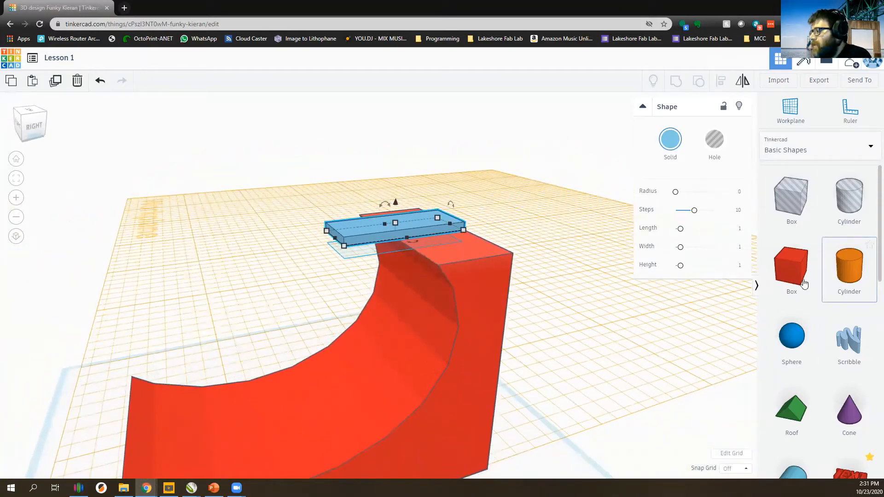
- Add a cylinder on the ramp's top face beside the blue board
drag(839, 280, 461, 268)
scroll(447, 247, down, 2)
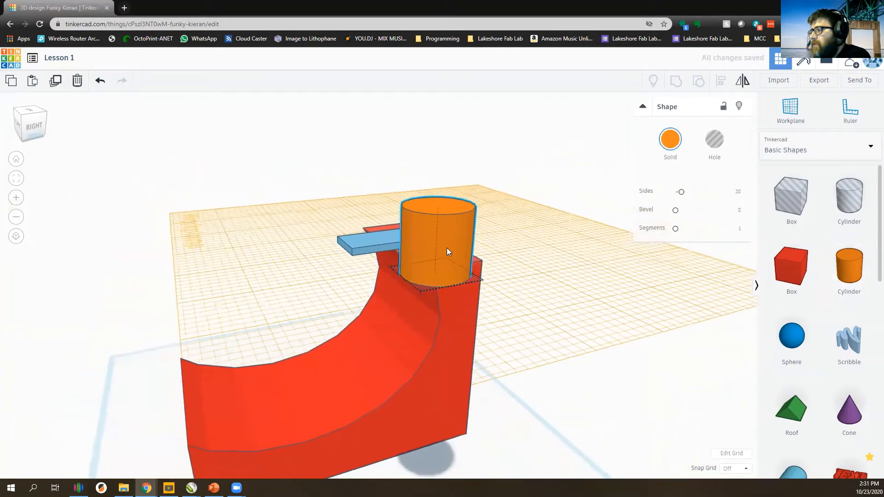
scroll(470, 239, up, 4)
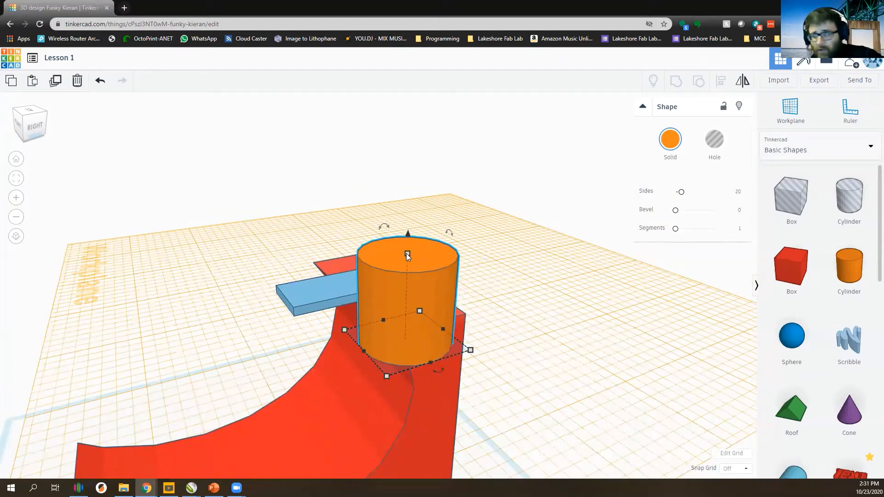
shift+drag(409, 253, 408, 330)
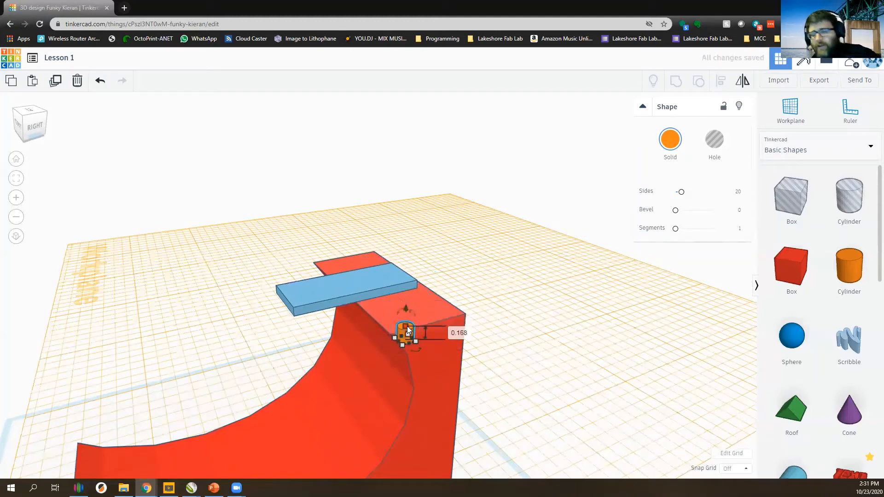
key(ctrl+z)
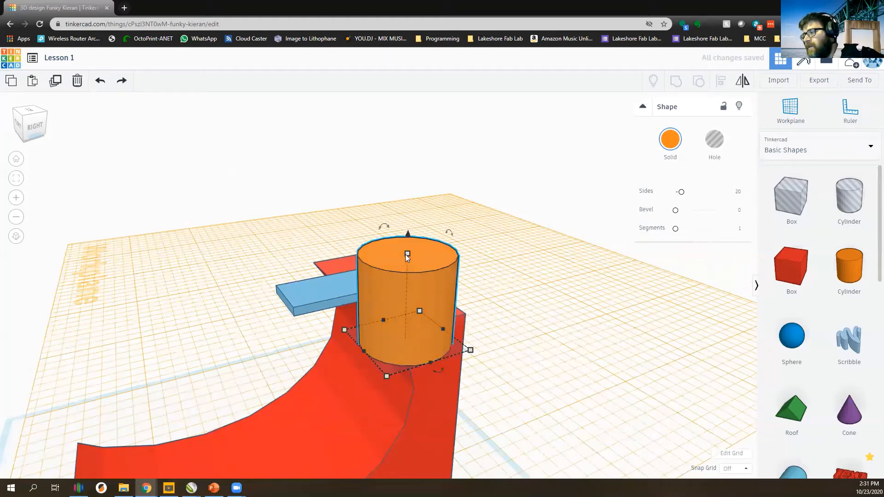
drag(407, 253, 404, 307)
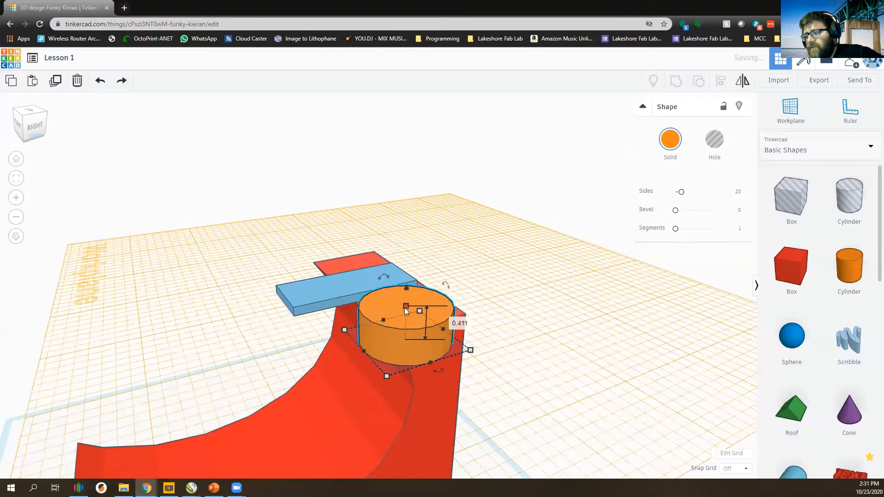
key(ctrl+z)
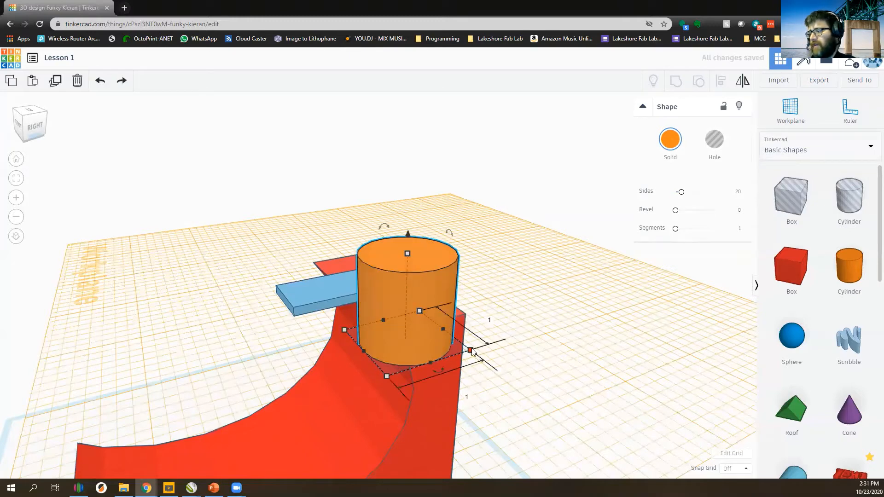
- Scale the cylinder down proportionally to about 0.178 in wide, beside the overhanging part of the blue board
shift+drag(470, 350, 357, 322)
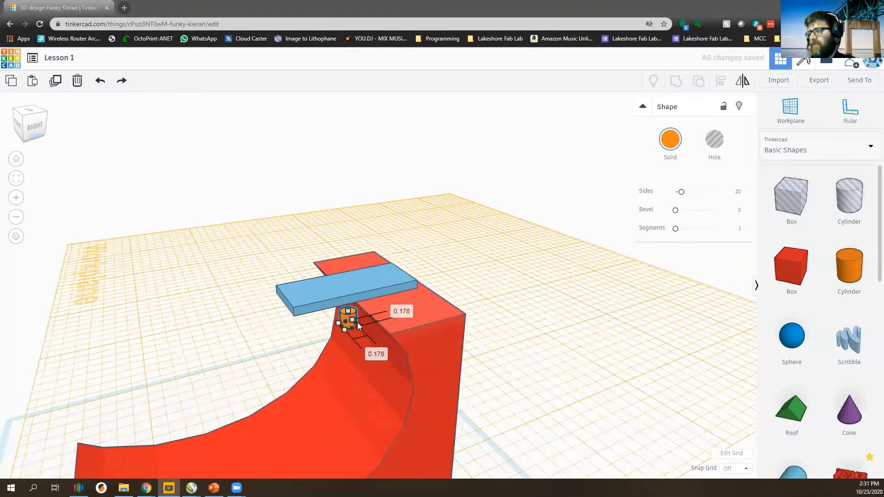
scroll(359, 323, up, 2)
middle_drag(346, 346, 467, 337)
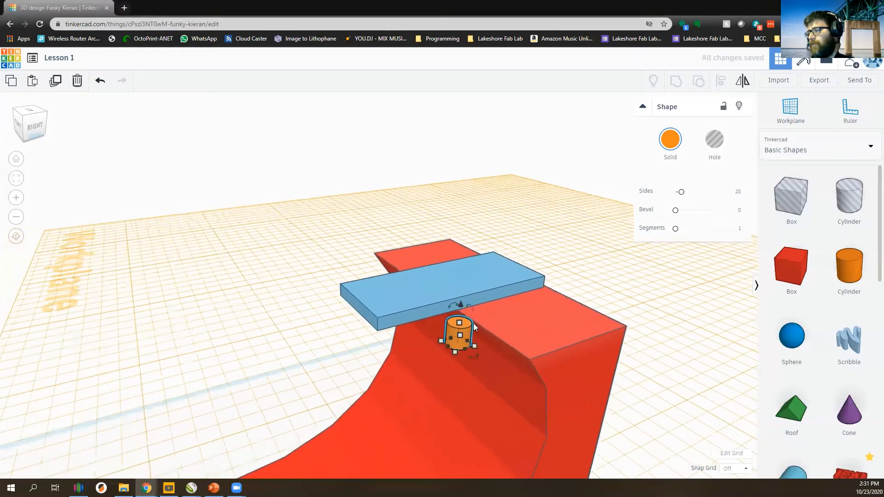
- Rotate the small cylinder about 91° so it lies on its side beside the blue board
scroll(473, 323, up, 3)
drag(554, 381, 457, 385)
right_drag(465, 376, 572, 370)
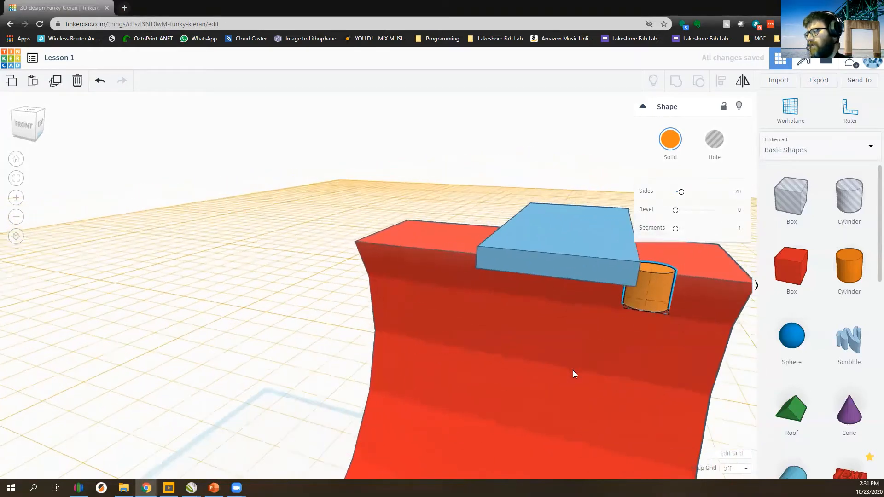
middle_drag(572, 370, 364, 355)
right_drag(414, 348, 352, 372)
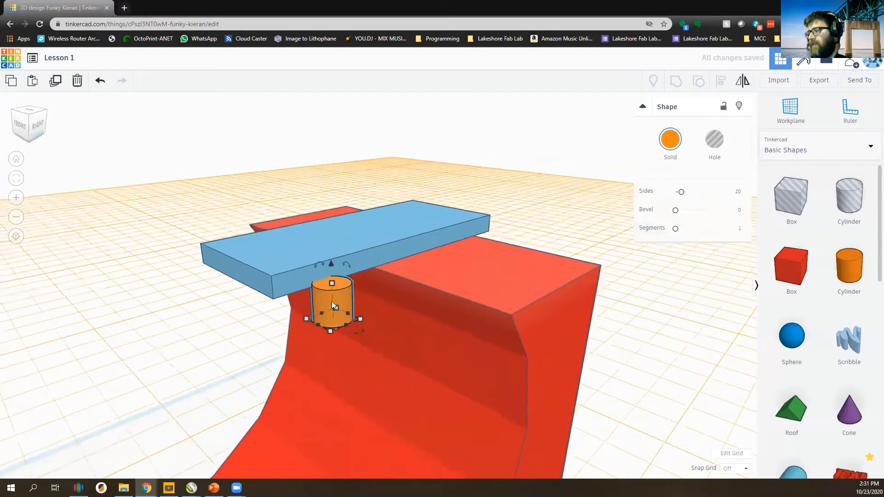
scroll(362, 312, up, 2)
scroll(381, 307, down, 4)
scroll(382, 304, down, 2)
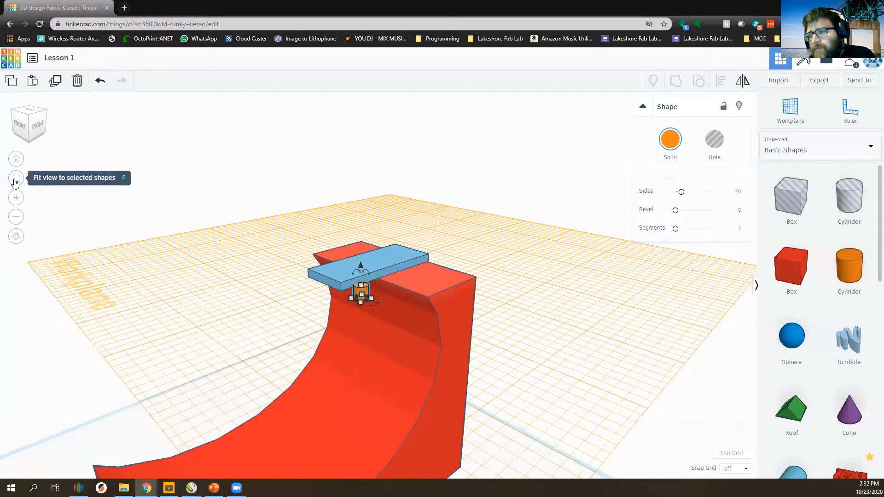
click(15, 178)
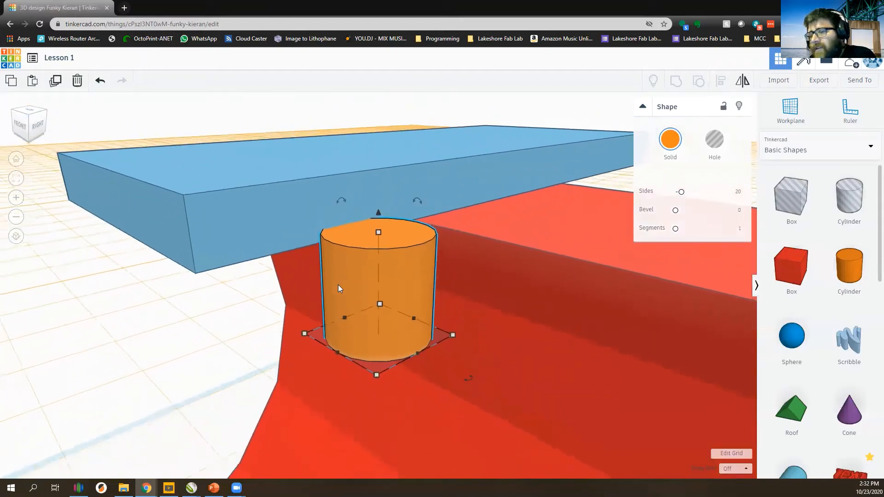
scroll(338, 285, down, 5)
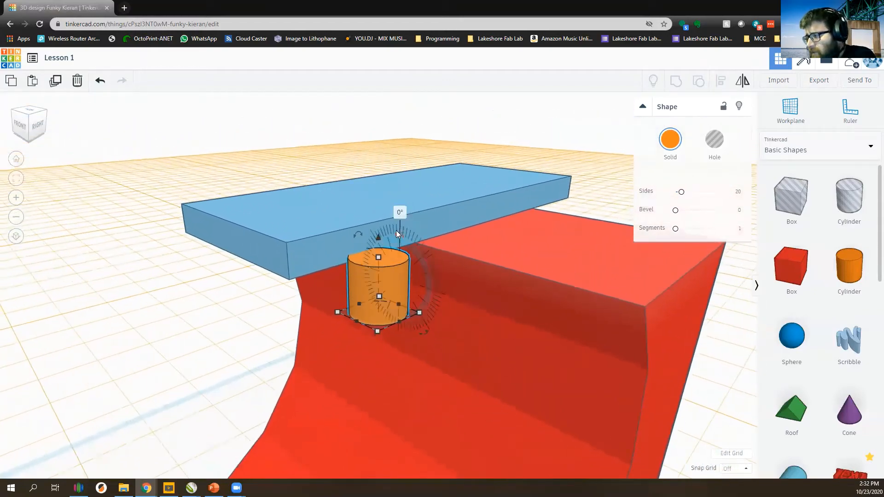
drag(396, 231, 459, 297)
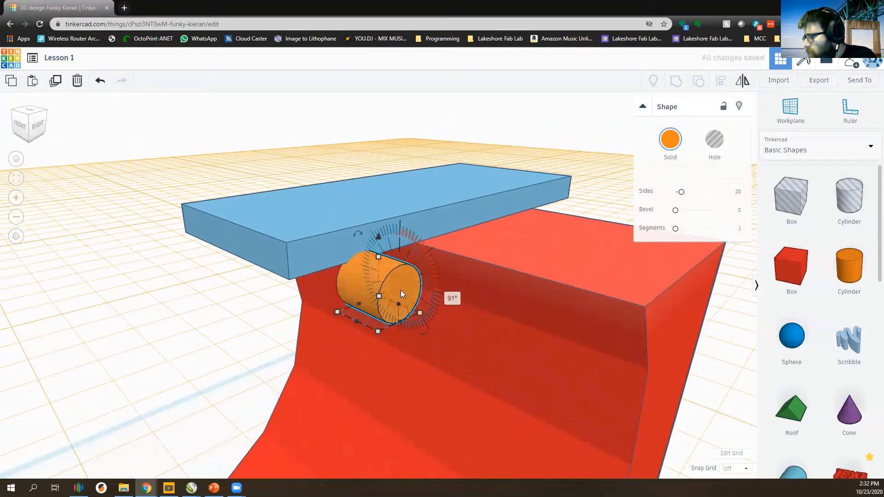
- Slide the sideways cylinder beneath the overhanging end of the blue board, toward one of its long edges
right_drag(387, 328, 470, 367)
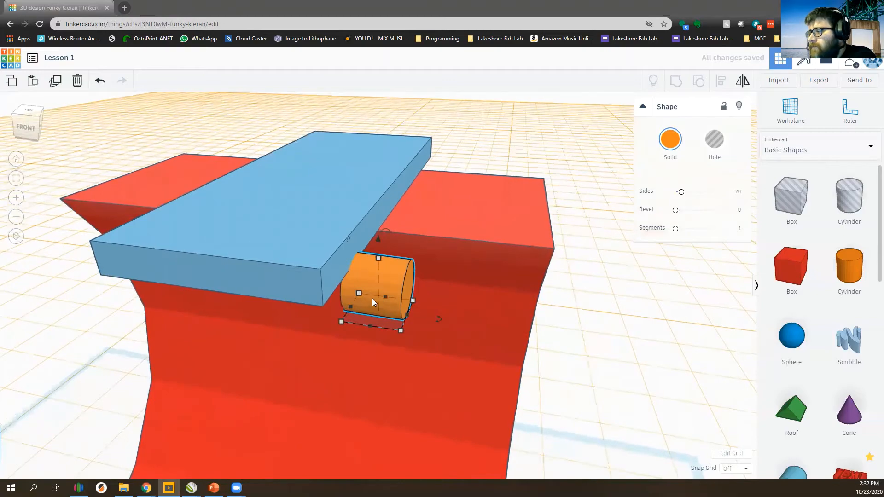
right_drag(372, 298, 397, 300)
drag(399, 302, 178, 336)
right_drag(305, 335, 232, 290)
mouse_move(232, 290)
mouse_down()
mouse_move(221, 294)
mouse_move(232, 291)
mouse_up()
right_drag(232, 291, 155, 243)
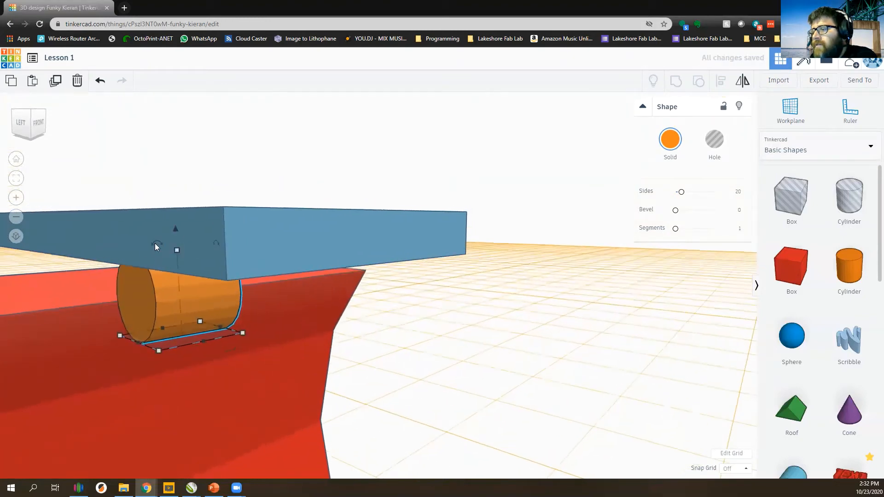
right_drag(357, 318, 261, 279)
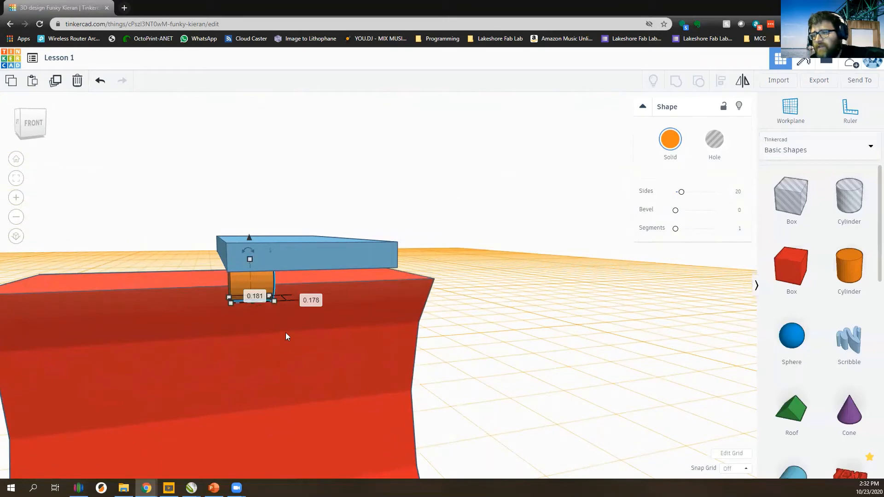
- Paste a copy of the small cylinder and nudge it under the board toward the opposite long edge
click(32, 83)
right_drag(368, 363, 352, 371)
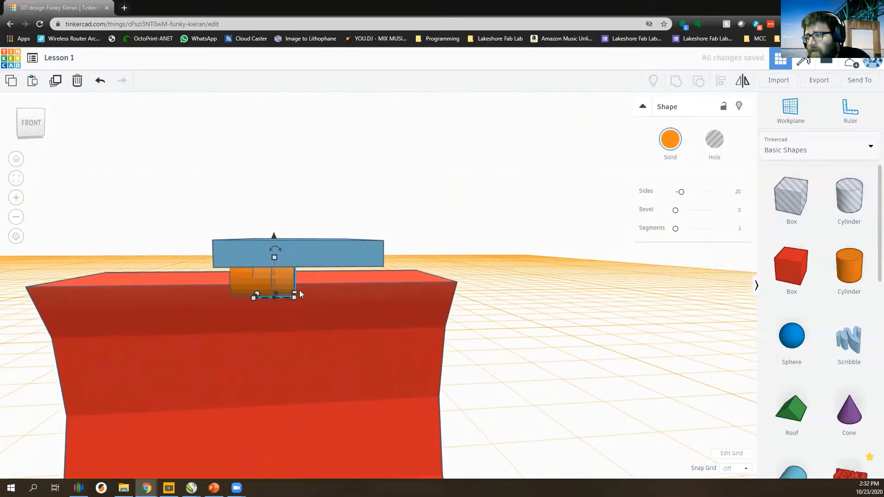
right_drag(286, 279, 321, 267)
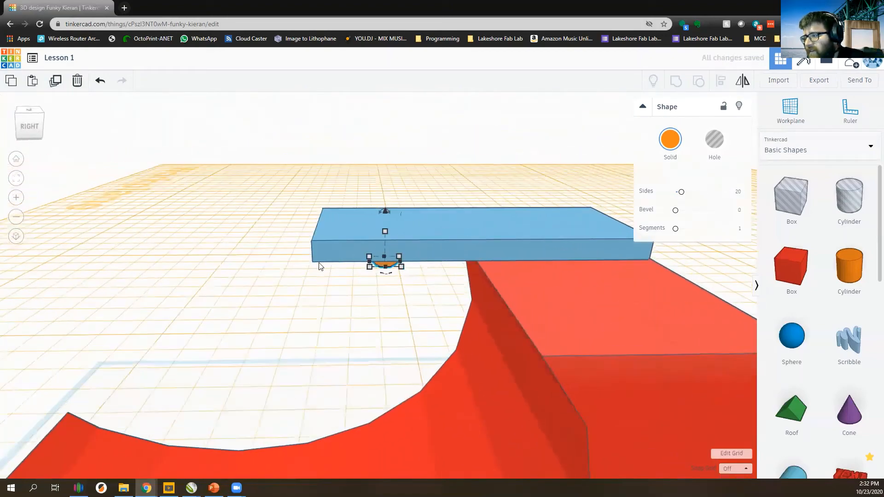
right_drag(368, 321, 514, 284)
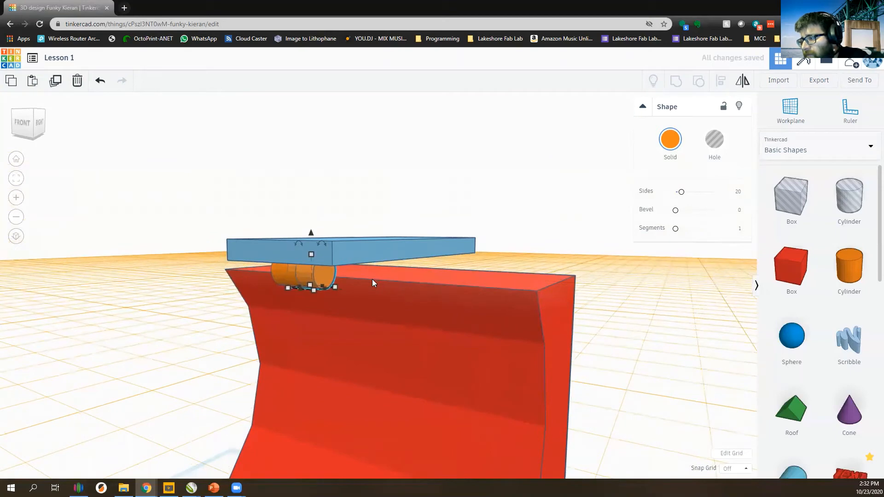
key(Right)
key(Right)
key(Right)
key(Right)
key(Right)
key(Right)
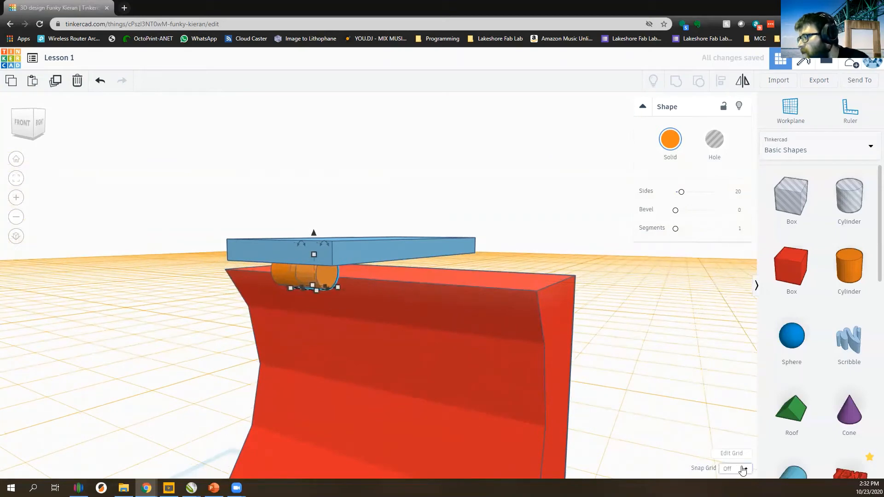
- Set the snap grid to 1/8 in and shift the cylinder copy across to near the board's opposite long edge
click(741, 468)
click(737, 419)
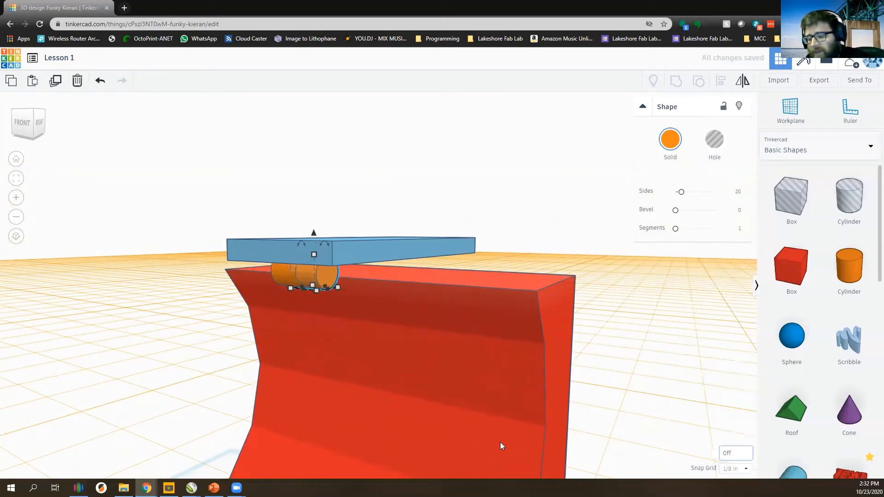
right_drag(342, 426, 405, 369)
key(Right)
key(Right)
key(Right)
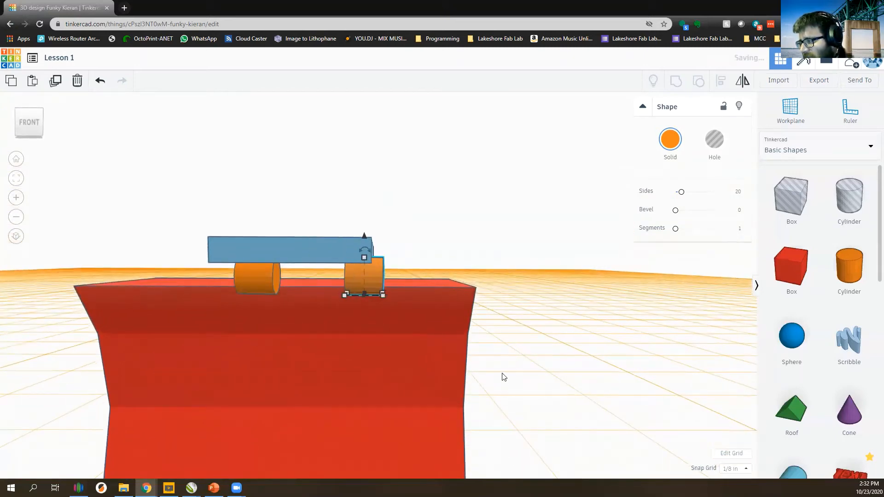
key(Left)
key(Left)
key(Left)
- Set the snap grid to 1/16 in and nudge the cylinder copy outward toward the board's long edge
click(736, 469)
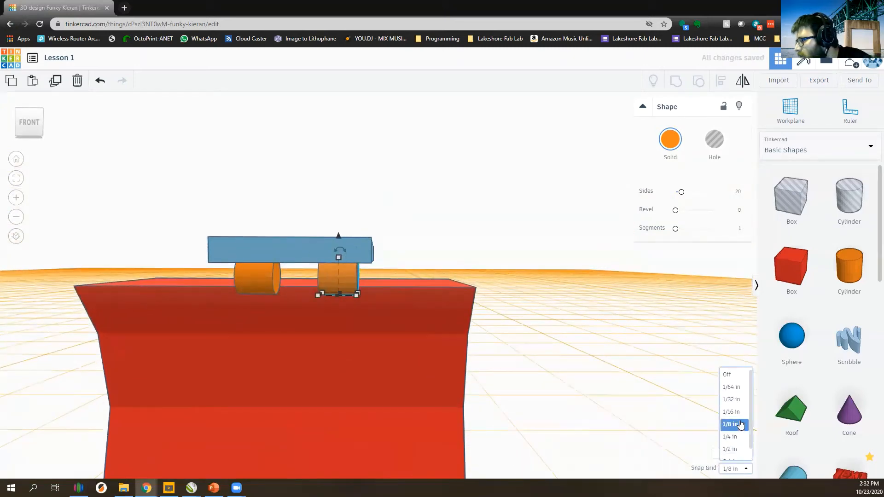
click(732, 412)
key(Right)
key(Right)
right_drag(491, 396, 388, 383)
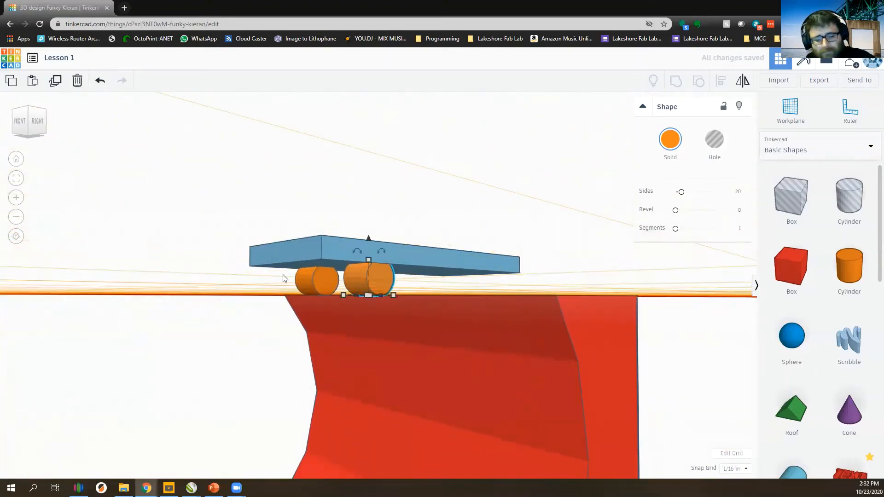
- Select both small cylinders under the overhang, then copy and paste the pair
shift+click(314, 276)
right_drag(387, 328, 238, 133)
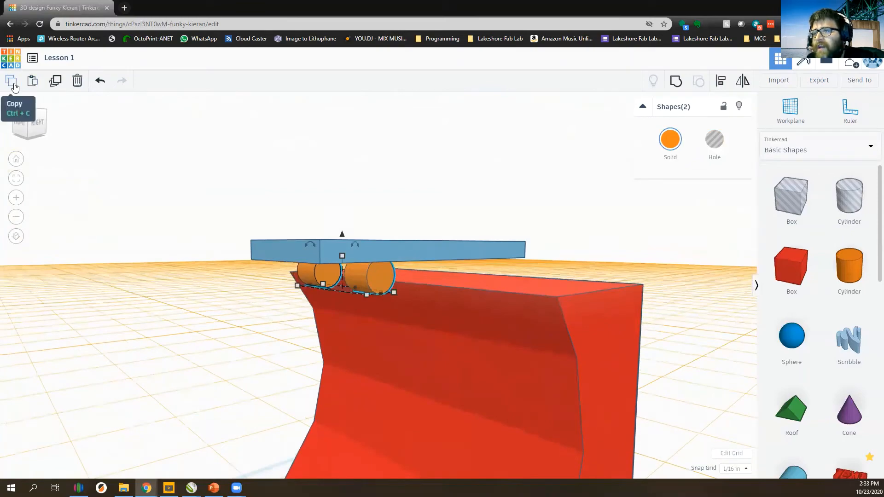
right_drag(296, 321, 207, 363)
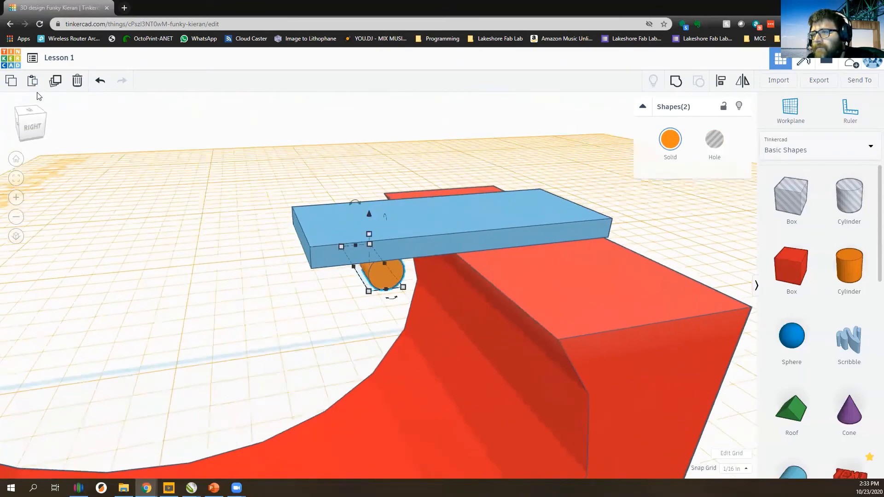
click(33, 82)
right_drag(242, 264, 424, 272)
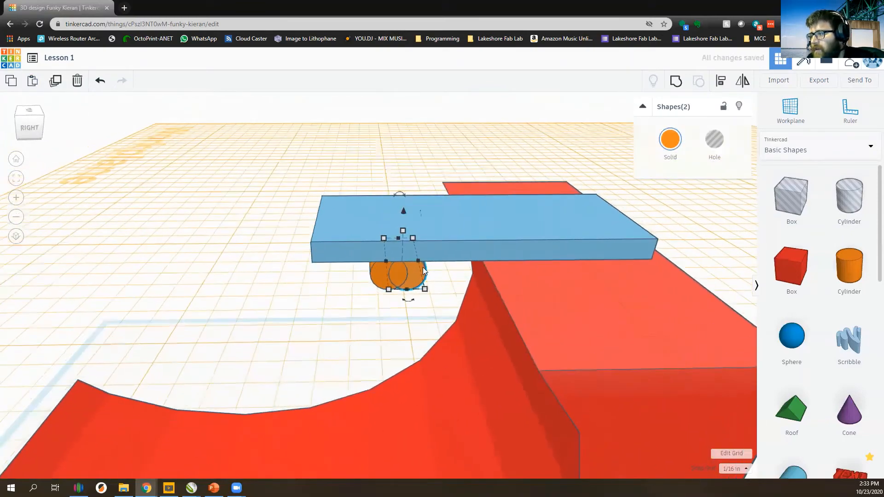
- Move the pasted cylinder pair along the board to beneath its other end, over the ramp's top face
key(Right)
key(Right)
key(Right)
key(Right)
key(Right)
key(Right)
key(Right)
key(Right)
key(Right)
key(Right)
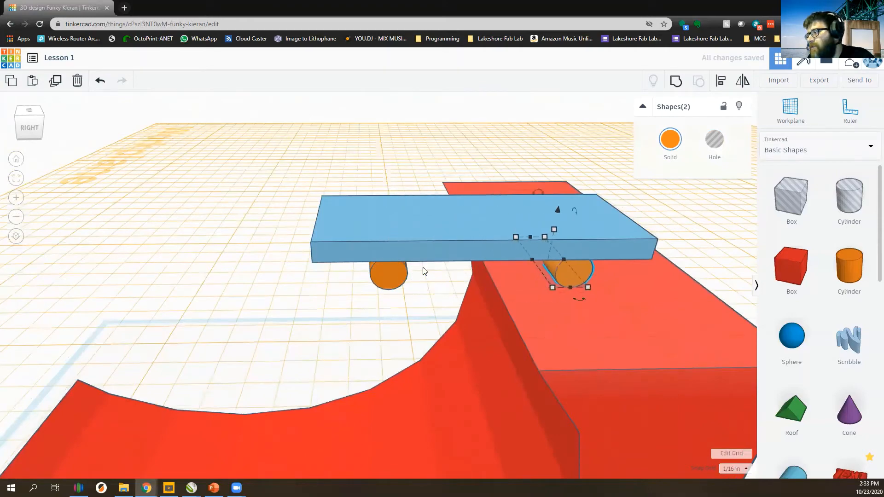
- Add another cylinder by the board, flatten it into a thin disc, and place it at the overhanging end
mouse_move(424, 269)
right_down()
mouse_move(316, 247)
mouse_move(274, 223)
mouse_move(450, 243)
mouse_move(470, 272)
mouse_move(439, 279)
right_up()
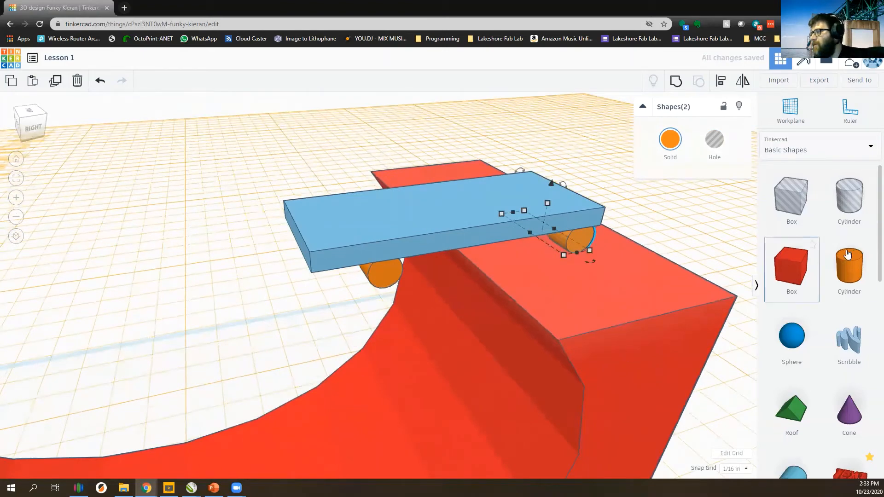
scroll(562, 324, down, 2)
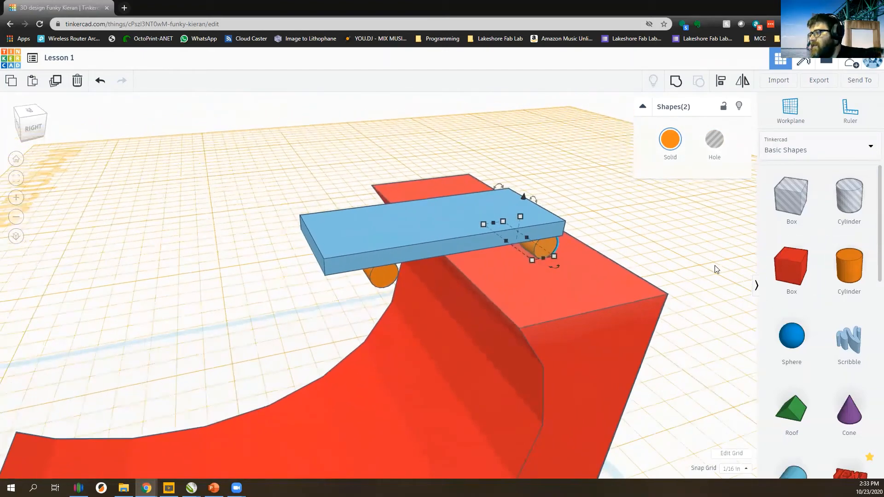
drag(854, 279, 448, 254)
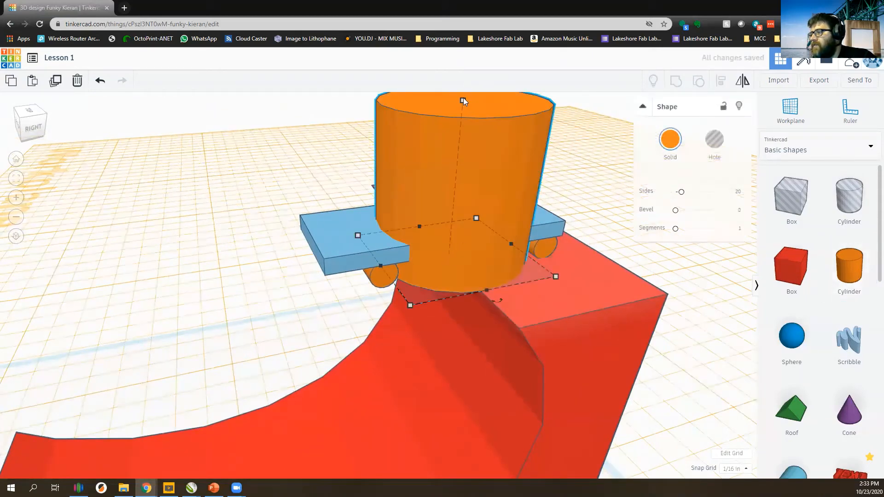
drag(463, 100, 299, 296)
right_drag(299, 297, 391, 354)
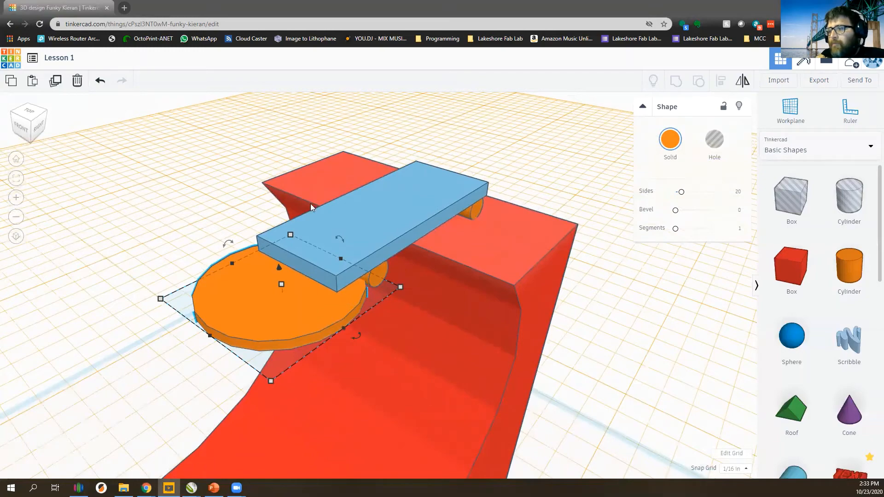
- From the top view, shift the disc under the board's overhanging end and scale it down to about the board's width
click(366, 208)
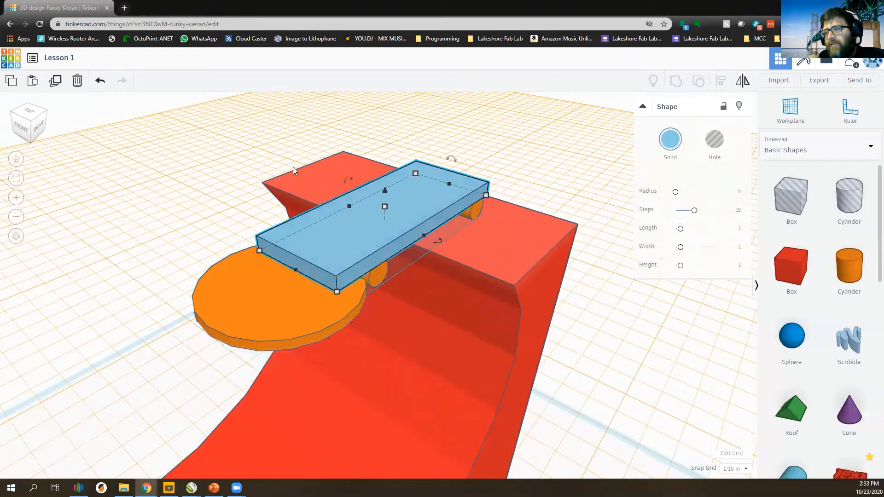
click(29, 112)
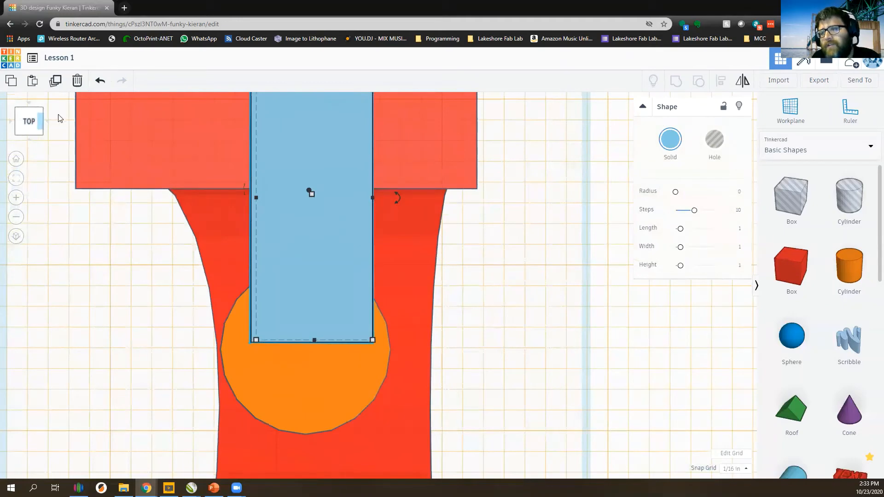
drag(320, 384, 328, 365)
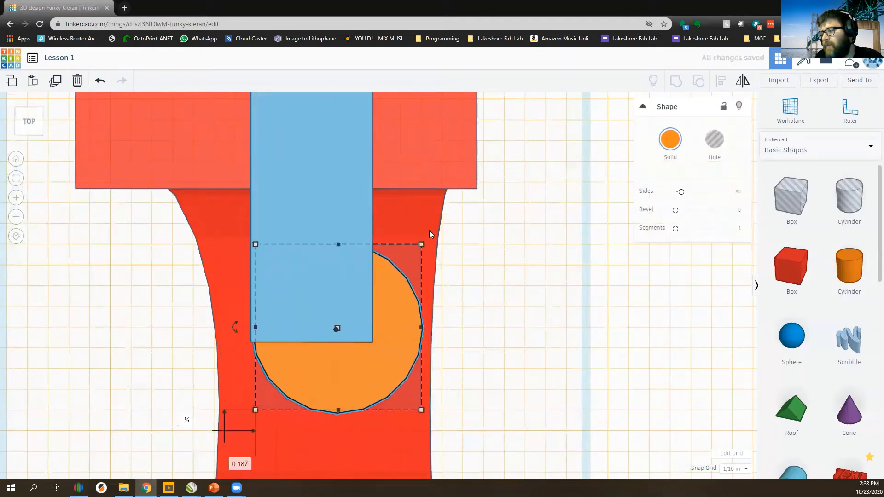
drag(423, 242, 372, 275)
- Raise the disc to the blue board's level and make it 1/8 in thick, viewing from the right side
right_drag(337, 349, 2, 48)
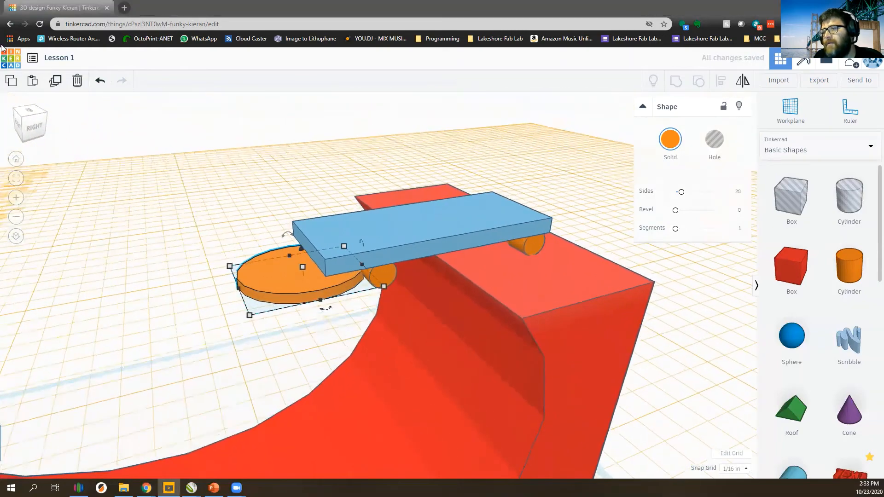
click(36, 128)
scroll(347, 260, up, 3)
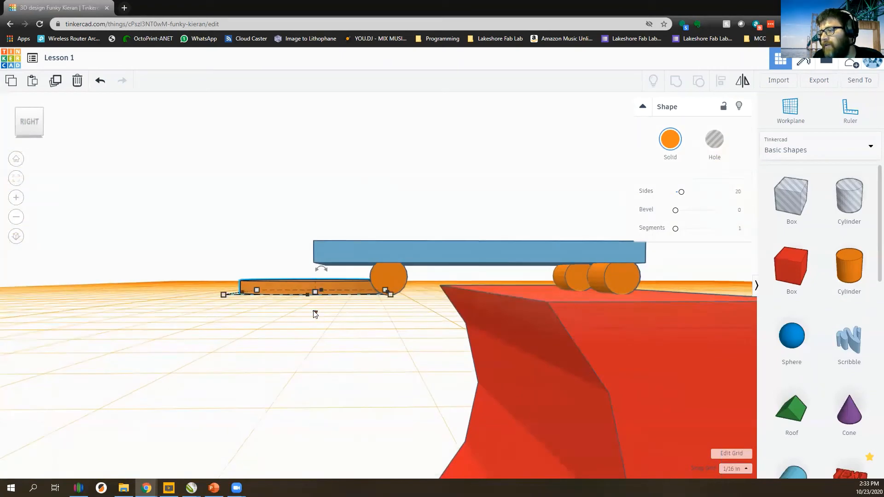
drag(315, 314, 308, 286)
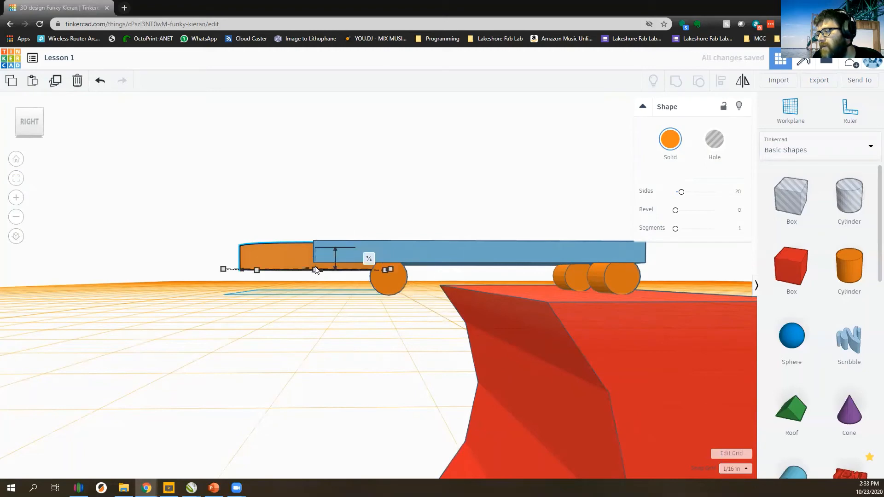
- Set the blue board's thickness to 0.1 in
right_drag(364, 258, 387, 246)
click(387, 247)
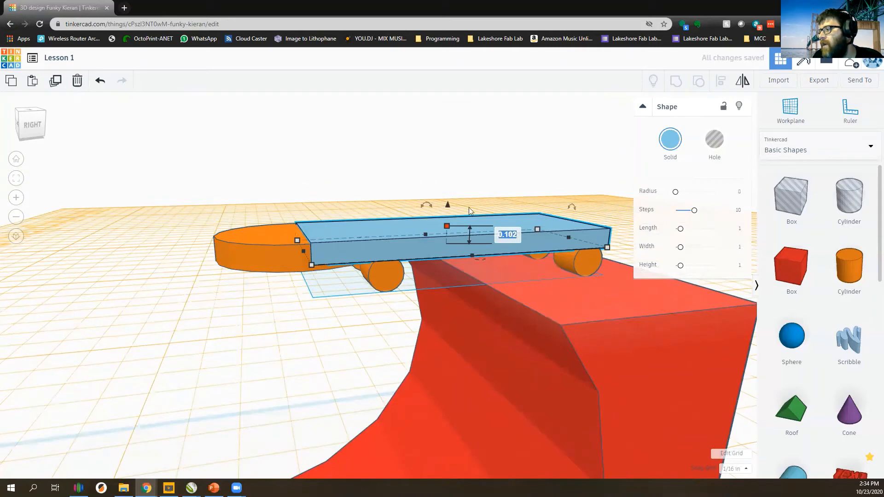
click(459, 166)
click(452, 225)
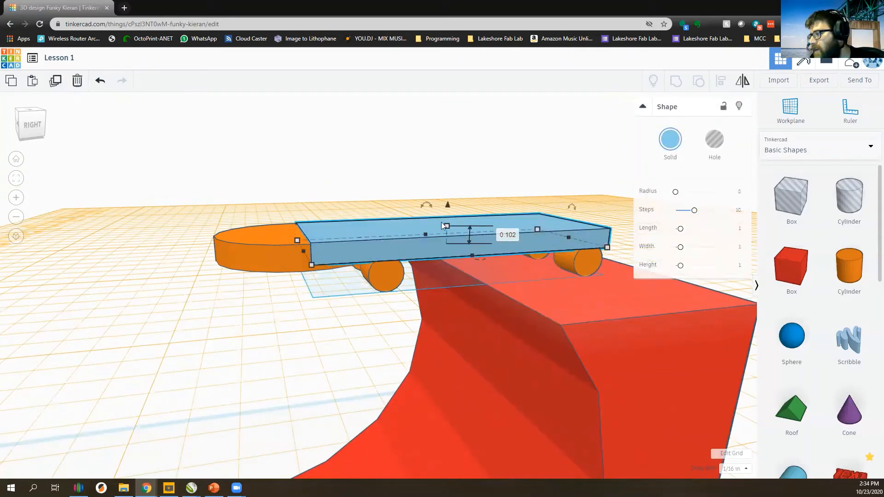
click(511, 234)
text(.1)
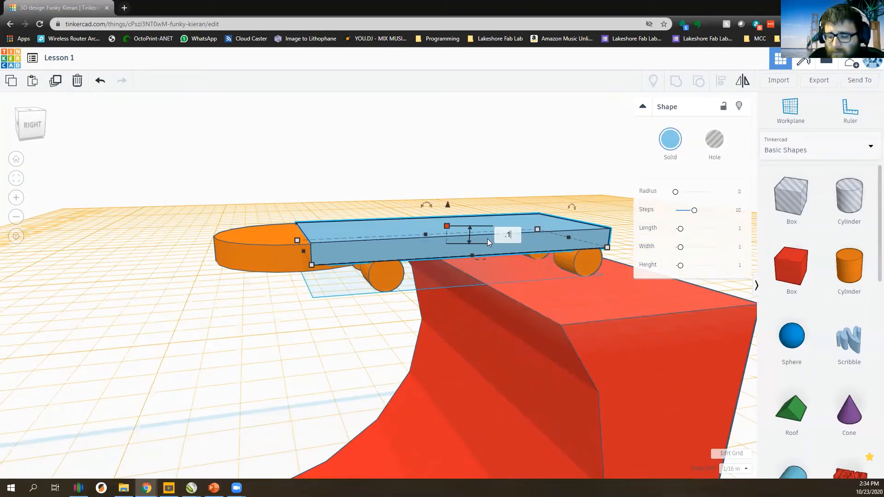
key(Return)
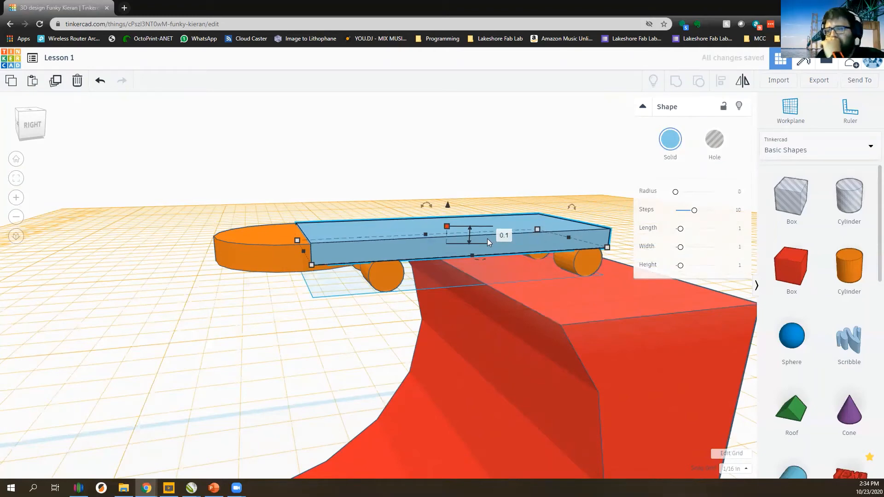
- Set the thickness of the orange disc at the board's end to 0.1 in
click(253, 237)
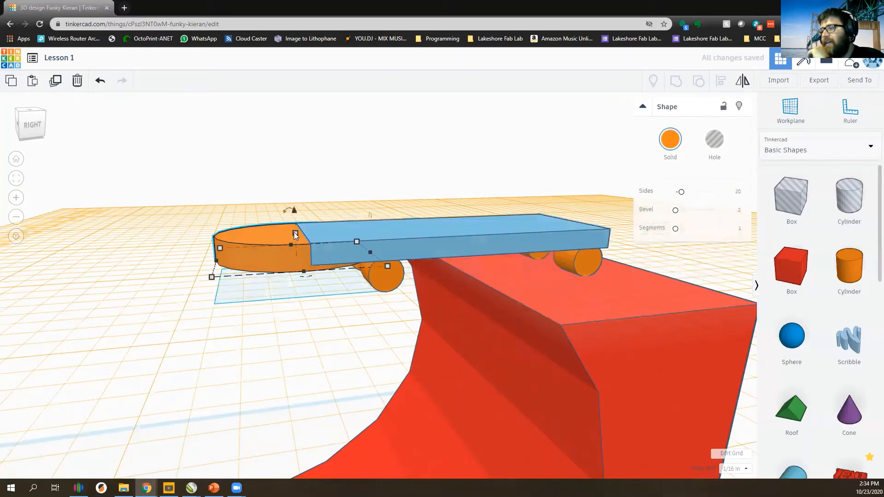
click(359, 244)
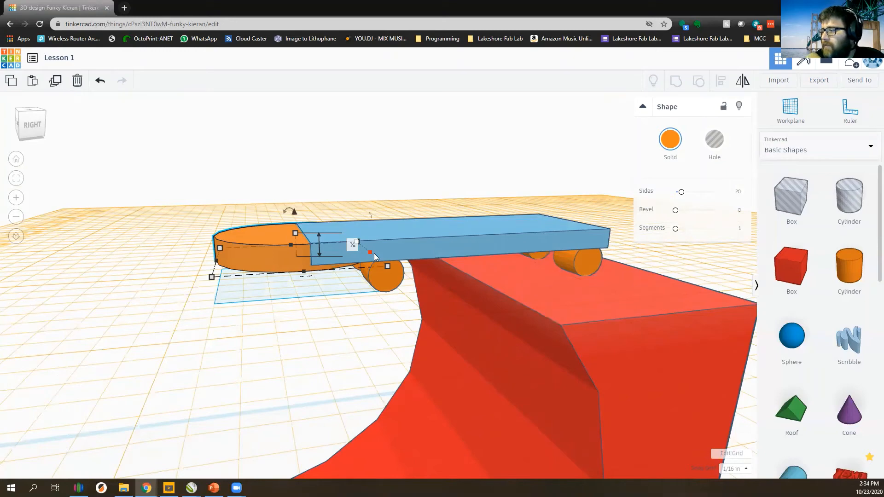
click(357, 246)
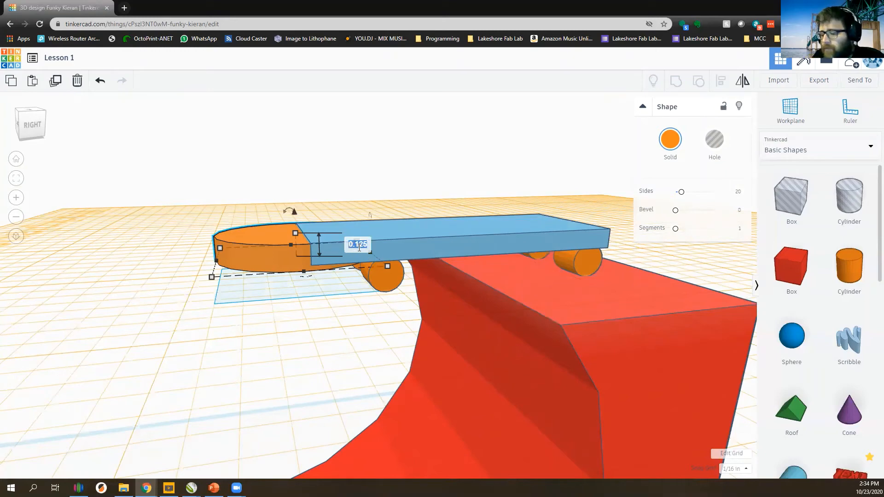
text(0.1)
key(Return)
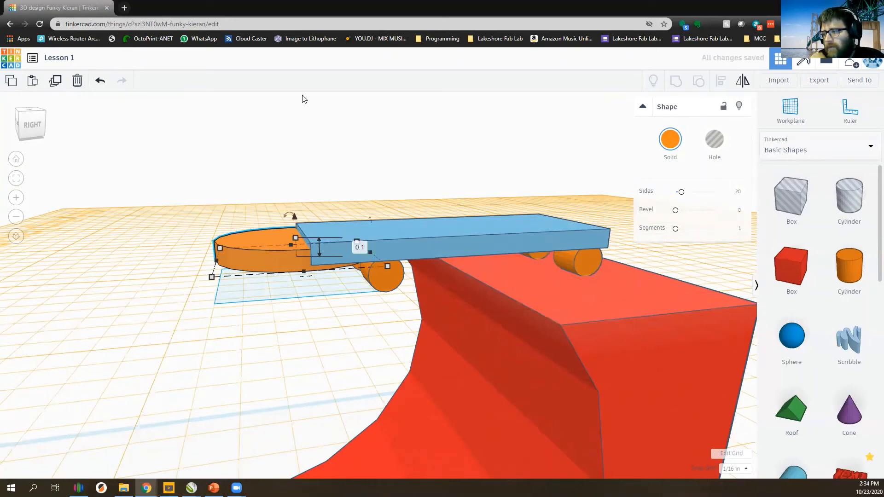
- Turn the snap grid off and raise the orange disc at the board's end by about 0.034 in
drag(294, 215, 295, 217)
right_drag(379, 349, 617, 375)
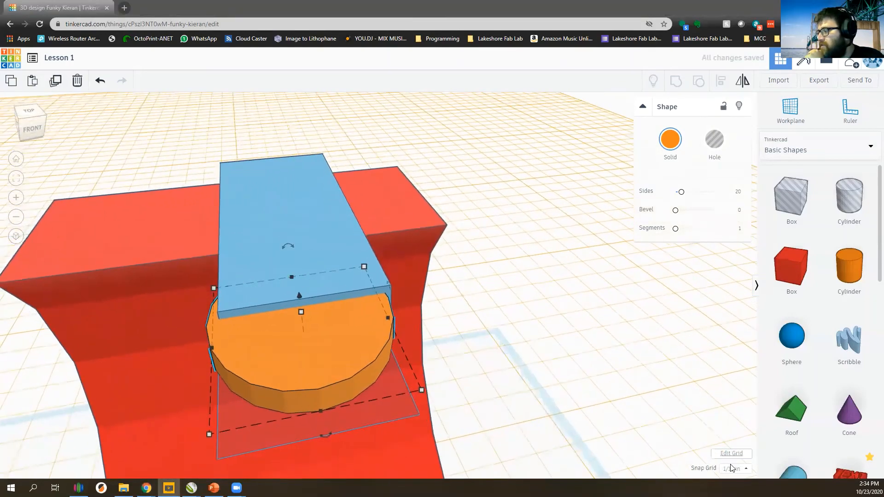
click(745, 474)
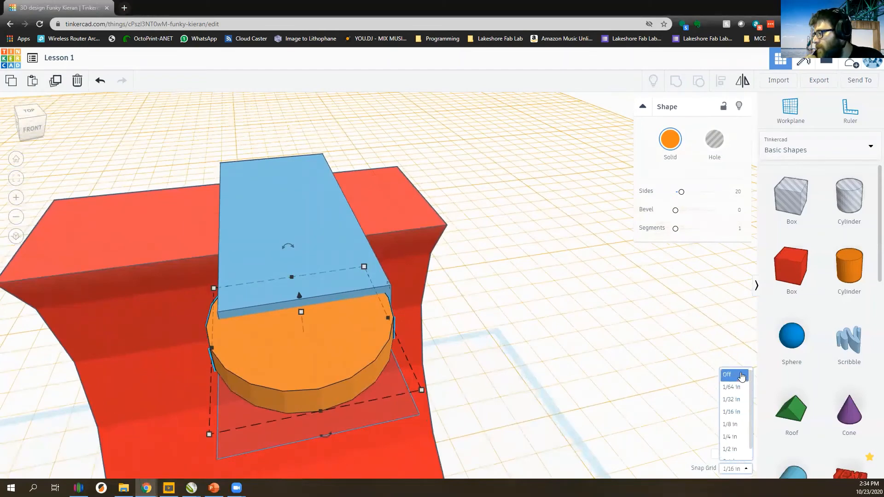
click(736, 372)
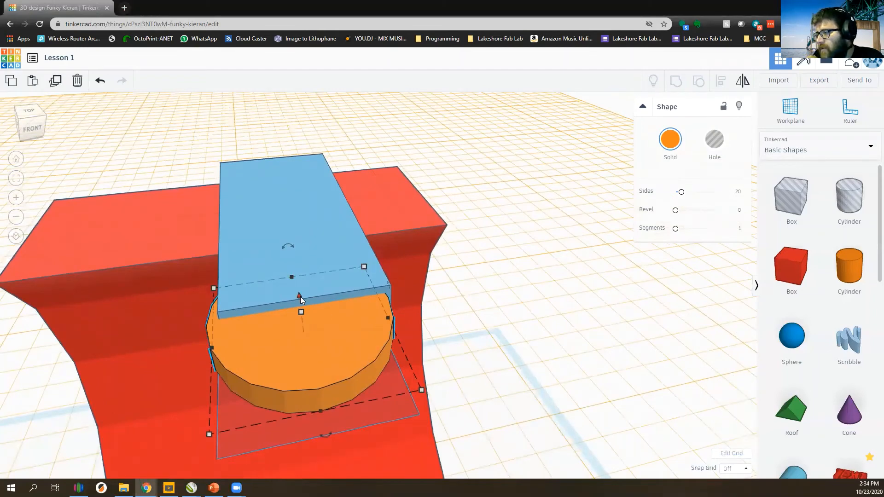
drag(300, 296, 298, 287)
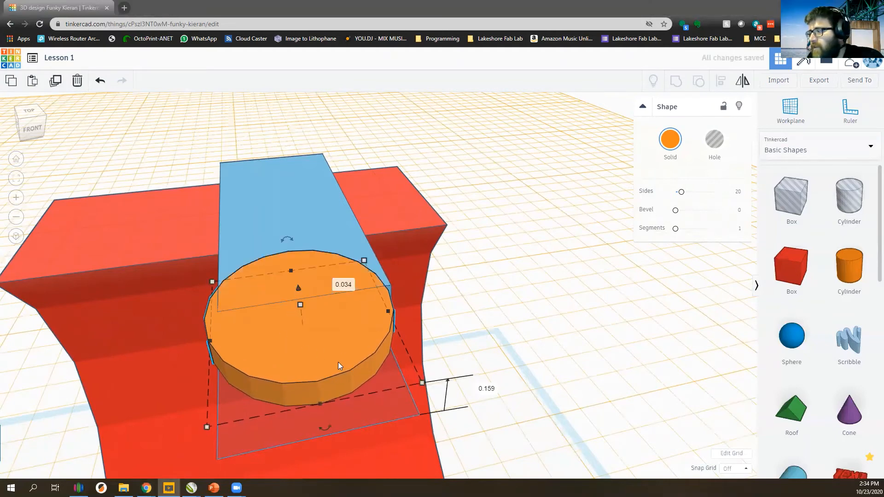
- Nudge the disc into line with the board, narrow it to the board's width and shorten it to about 0.731 in
right_drag(469, 375, 436, 382)
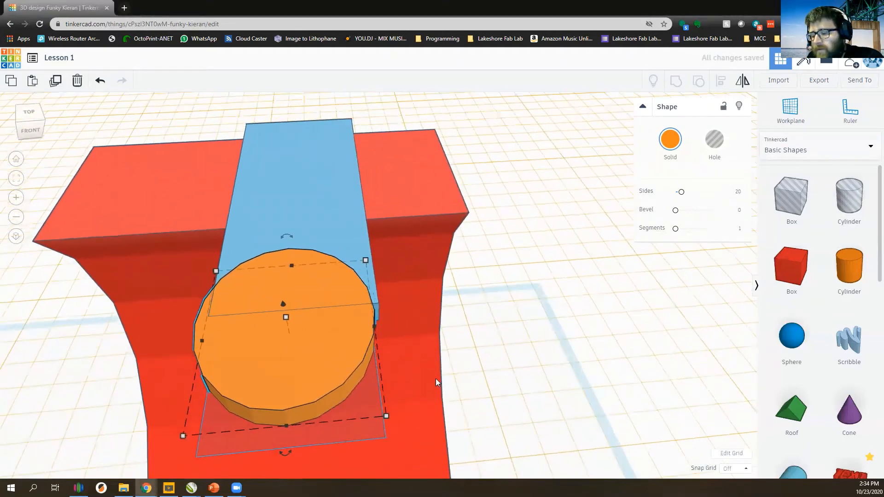
key(Right)
key(Right)
key(Right)
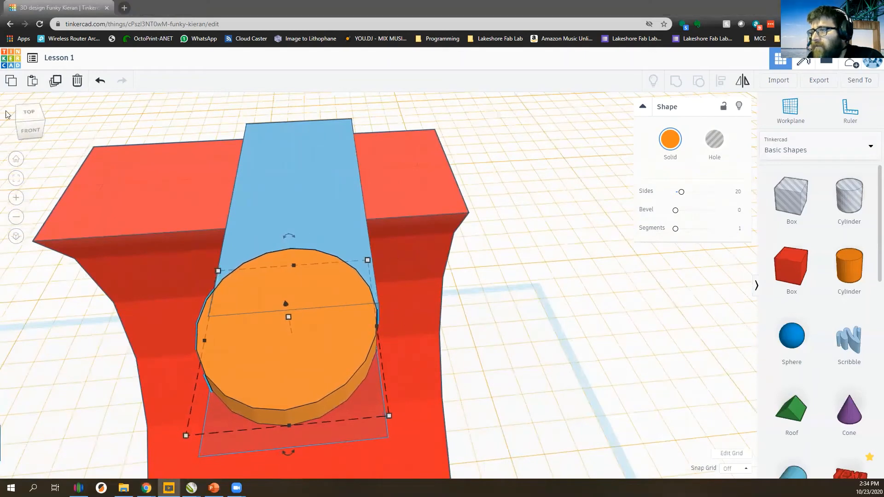
click(29, 113)
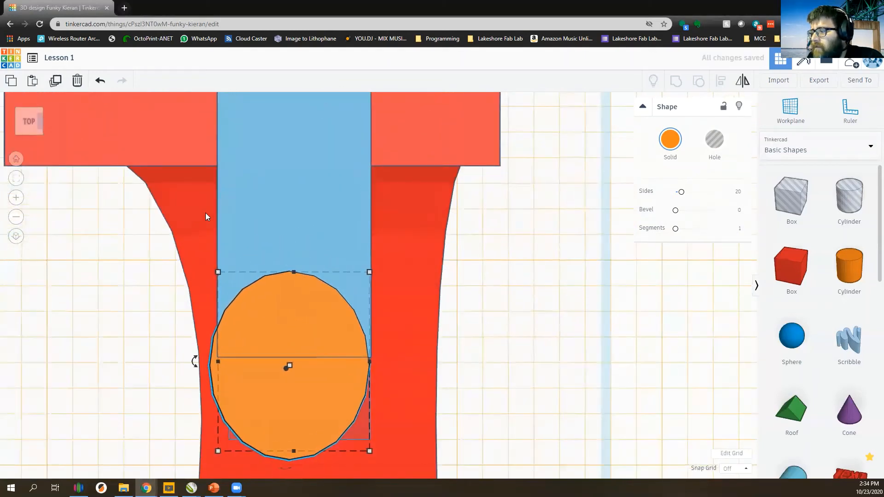
key(Right)
key(Right)
drag(217, 359, 222, 360)
drag(297, 449, 301, 432)
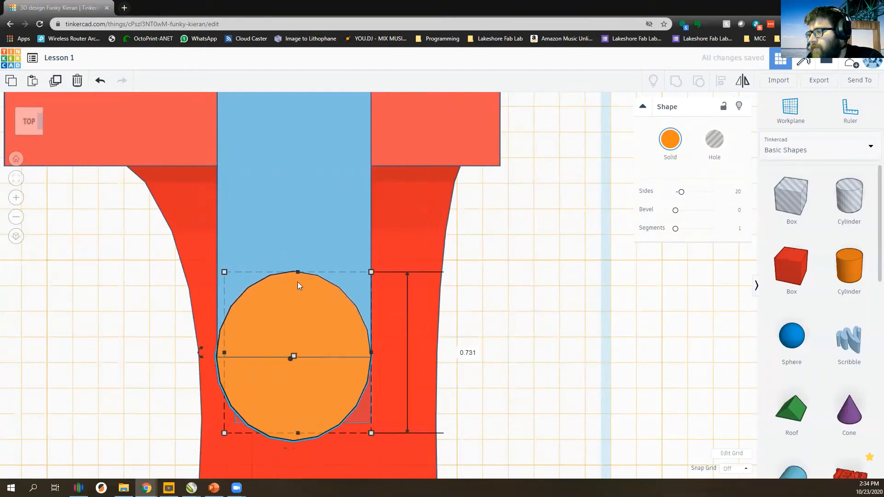
- Group the orange end disc with the blue board to form one skateboard deck
right_drag(298, 282, 115, 306)
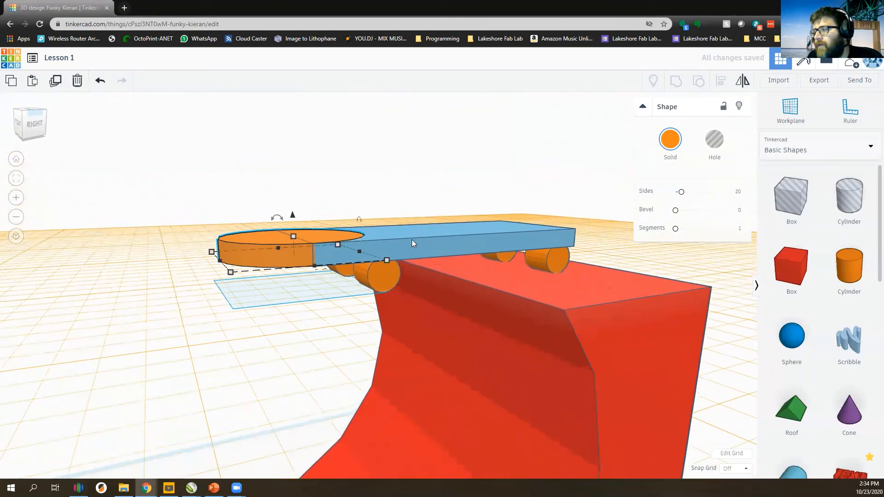
shift+click(387, 242)
scroll(355, 263, down, 3)
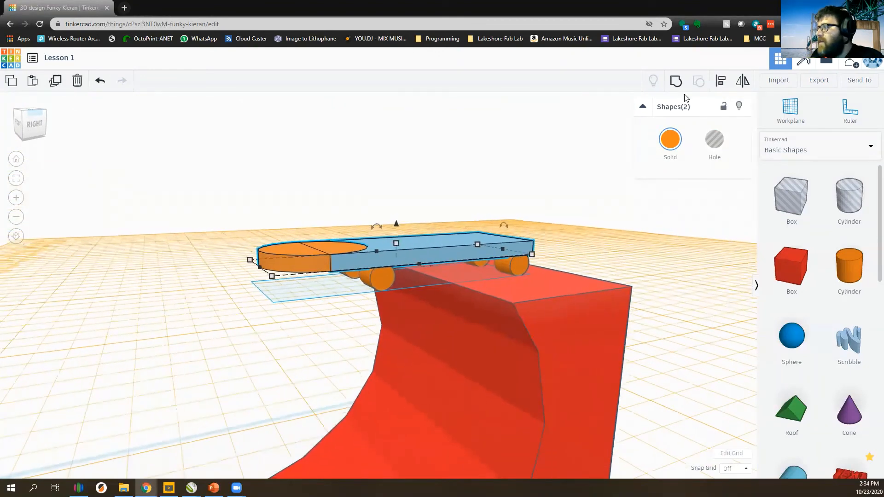
click(677, 83)
- Select the wheels together with the deck and group them into a single skateboard
right_drag(456, 257, 421, 260)
click(384, 288)
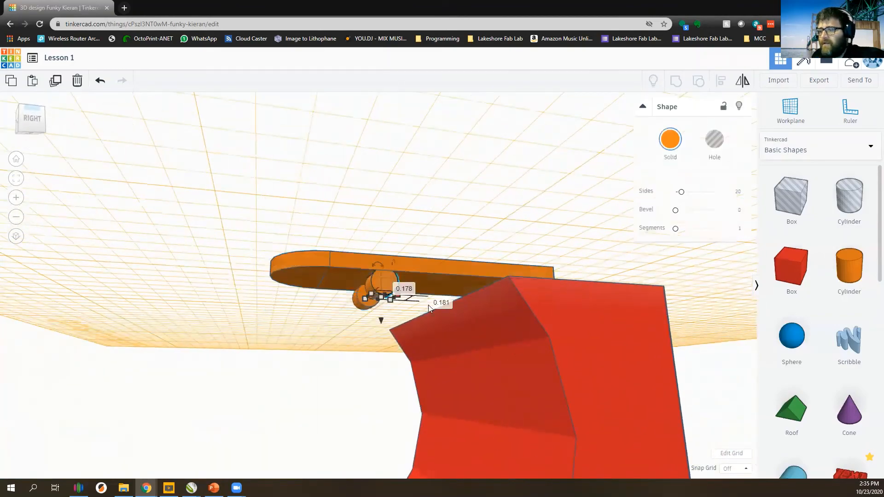
right_drag(390, 296, 374, 416)
mouse_move(433, 235)
mouse_down()
mouse_move(335, 192)
mouse_move(445, 226)
mouse_move(426, 241)
mouse_up()
key(ctrl+z)
right_drag(426, 240, 422, 319)
shift+click(351, 300)
shift+click(382, 288)
right_drag(486, 330, 457, 283)
shift+click(497, 289)
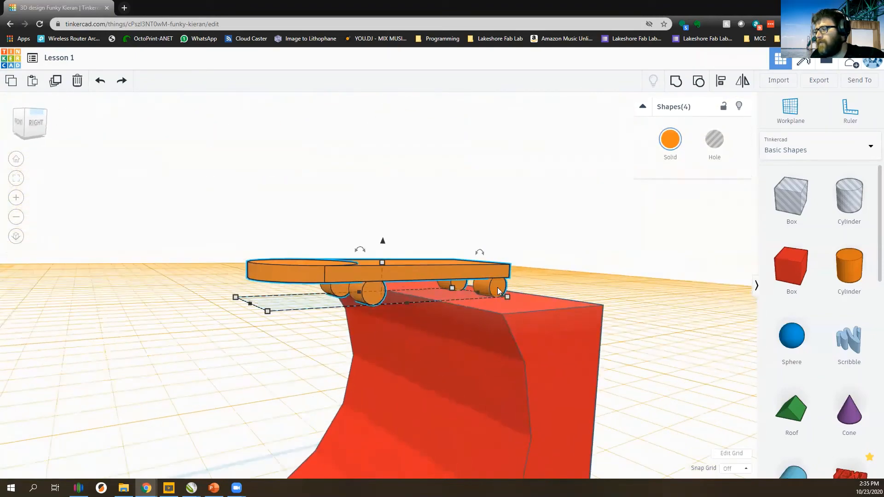
click(676, 83)
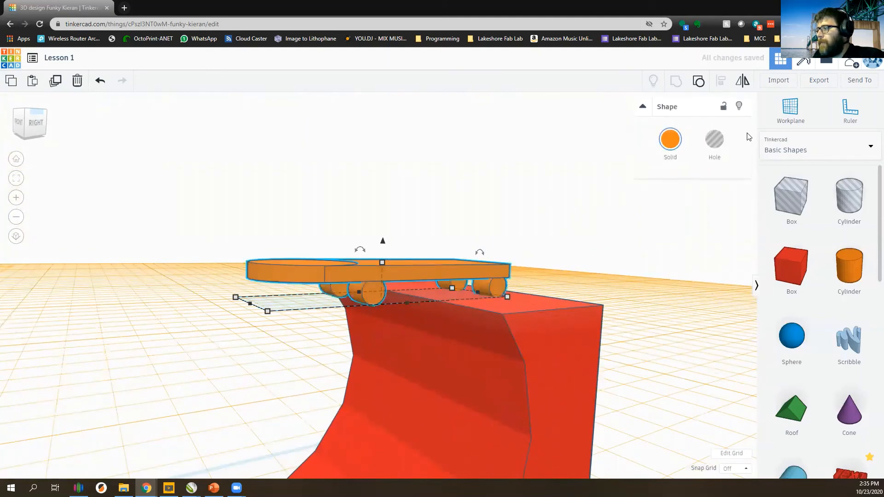
- Try to turn on the Multicolor option for the grouped skateboard
click(677, 147)
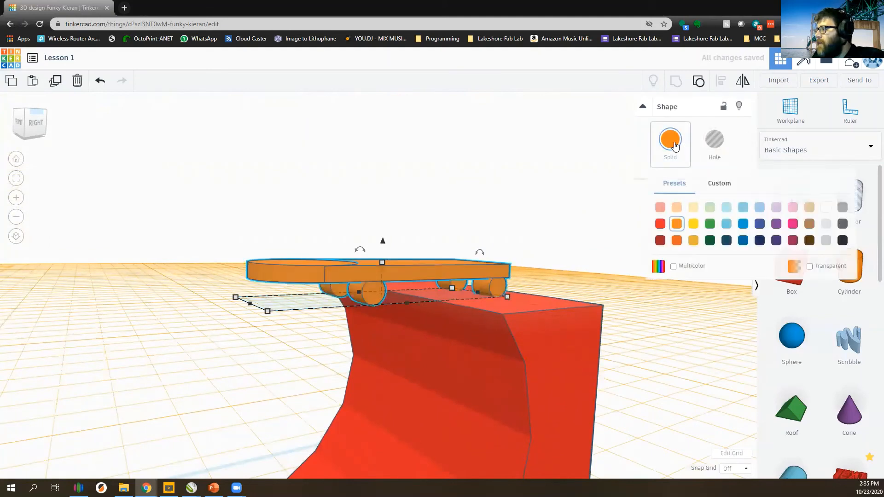
click(687, 267)
scroll(615, 262, down, 3)
click(586, 213)
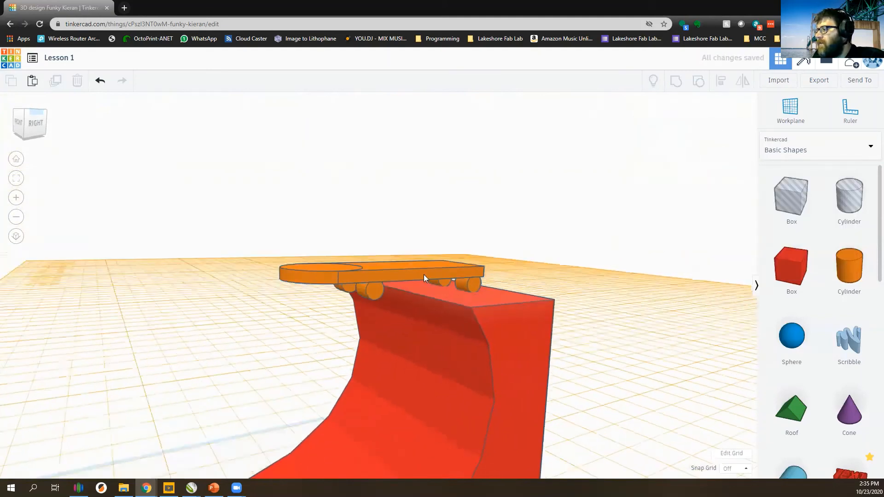
right_drag(423, 274, 489, 295)
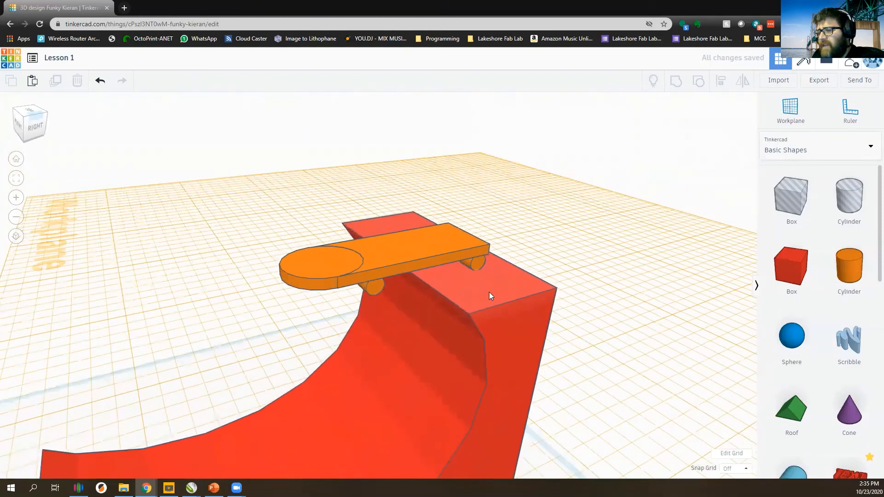
scroll(852, 313, down, 8)
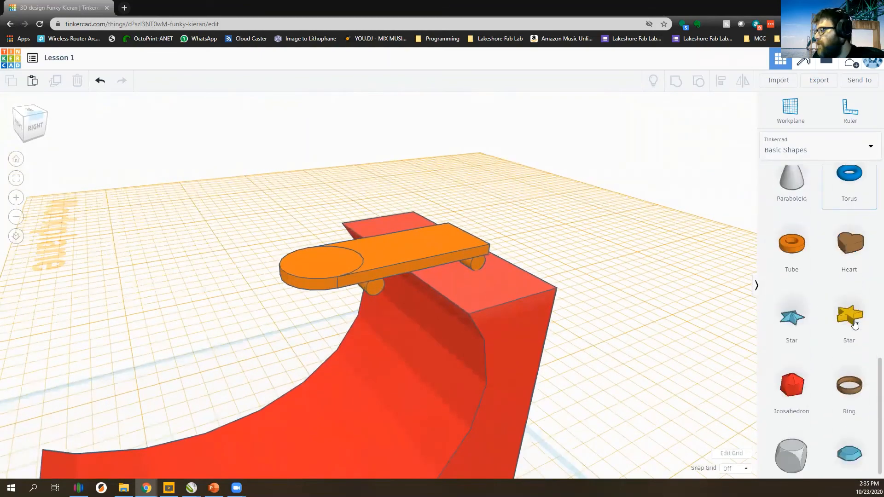
scroll(854, 325, up, 8)
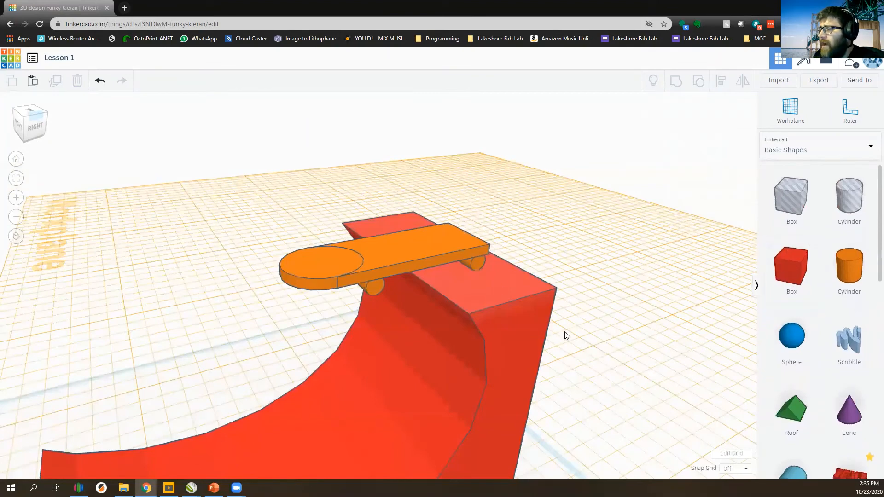
right_drag(543, 374, 524, 371)
scroll(525, 371, down, 3)
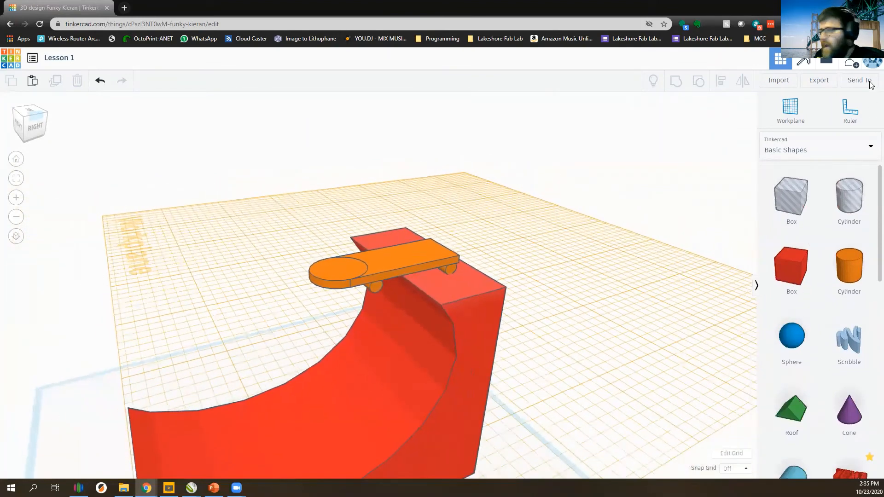
- Switch the shape library to the Characters collection and find the Astrobot shape
click(807, 143)
click(801, 145)
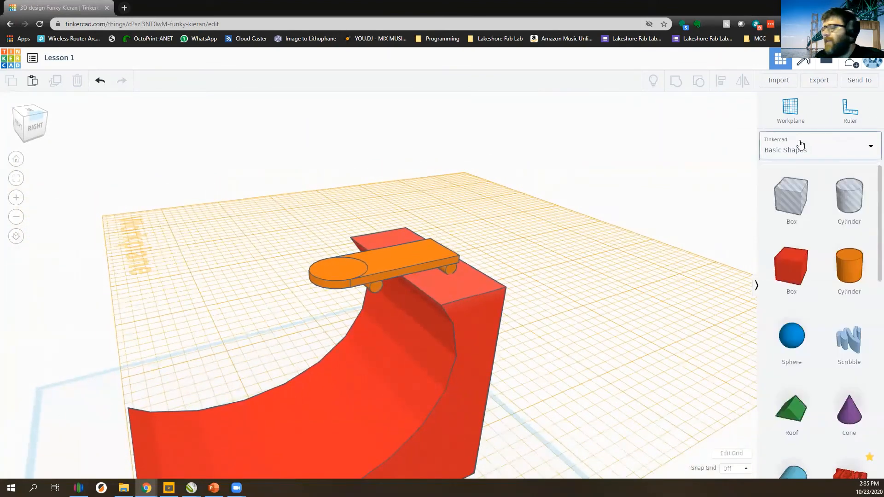
click(801, 144)
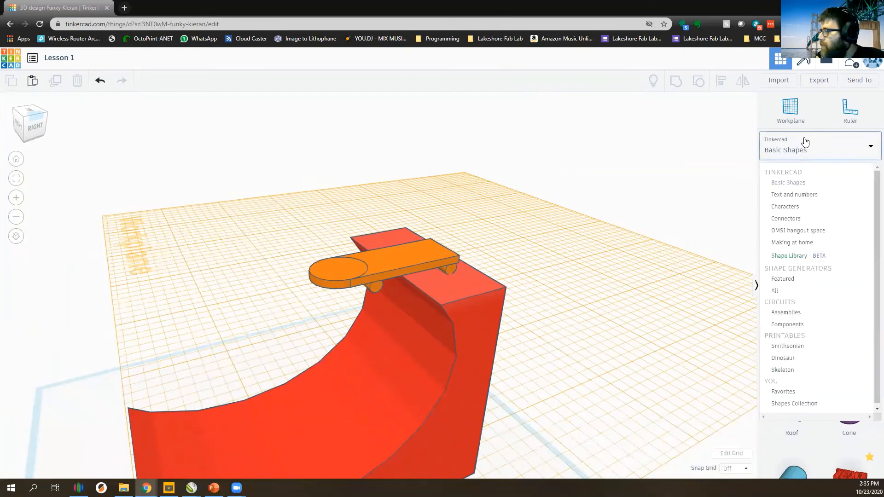
click(799, 208)
scroll(809, 323, down, 4)
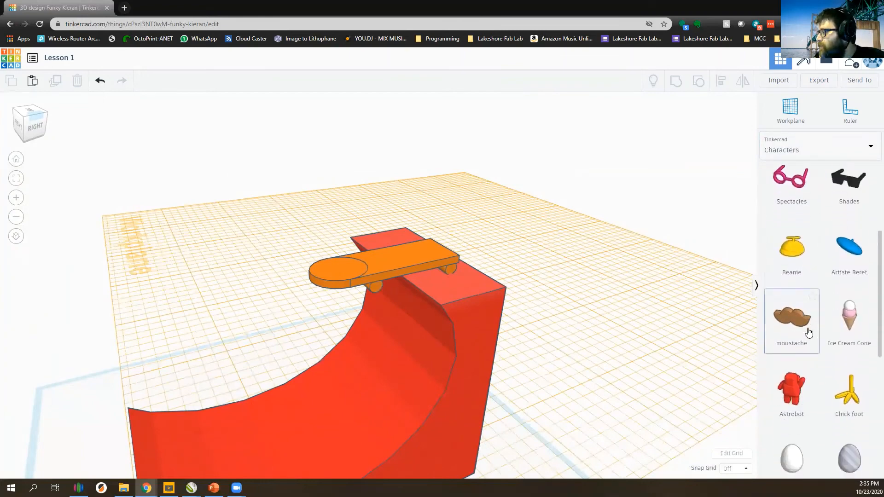
scroll(809, 331, down, 3)
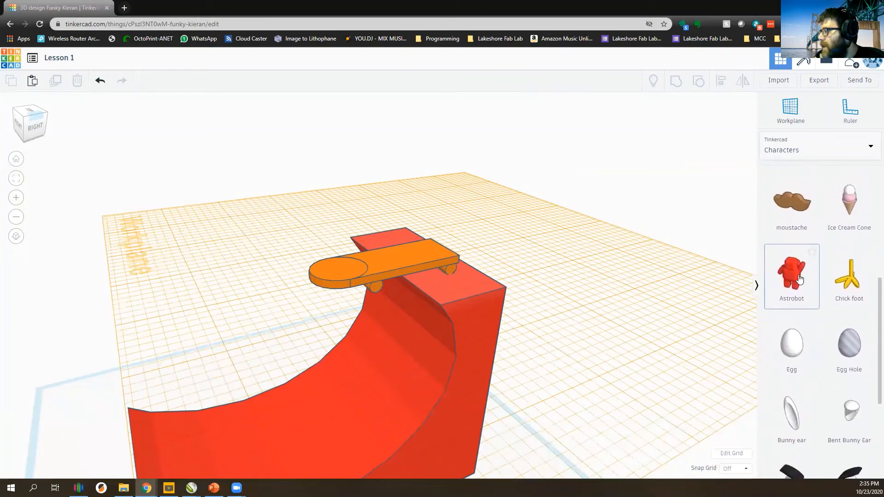
scroll(800, 279, down, 3)
scroll(623, 264, up, 3)
scroll(590, 292, down, 4)
scroll(794, 245, up, 1)
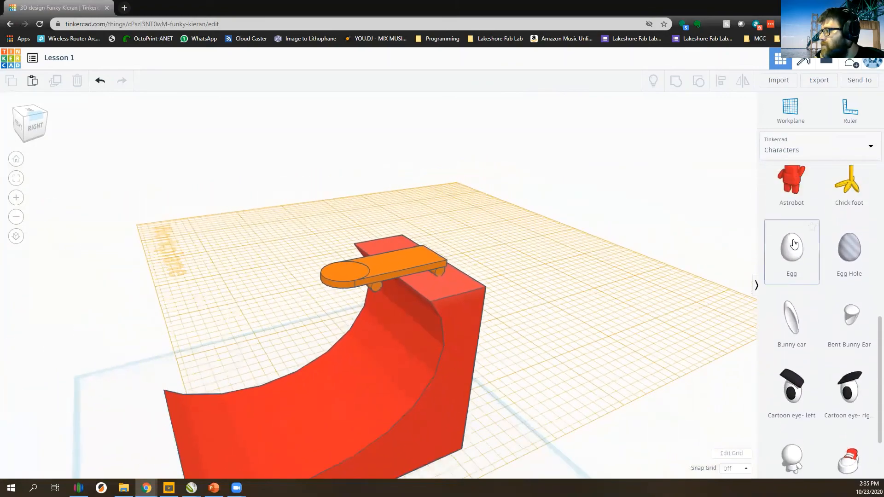
scroll(794, 244, up, 2)
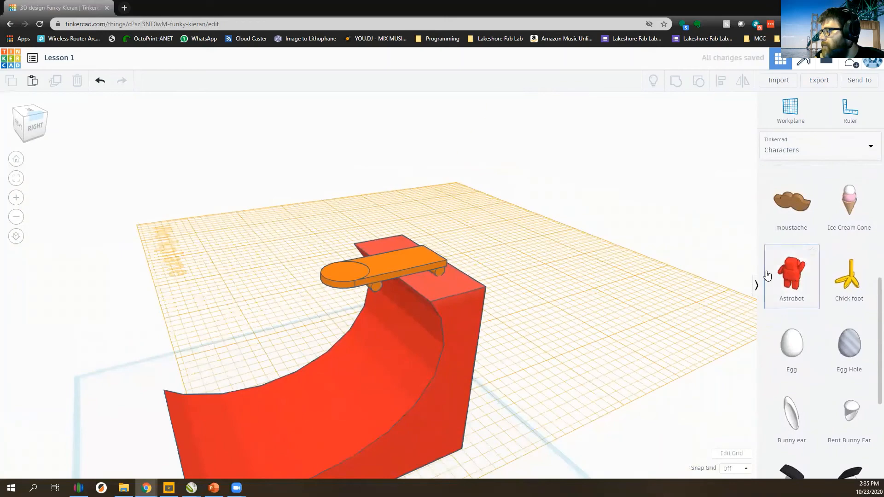
- Place an Astrobot beside the top of the ramp and scale it down proportionally to about 2.45 in tall
drag(791, 276, 556, 291)
key(Delete)
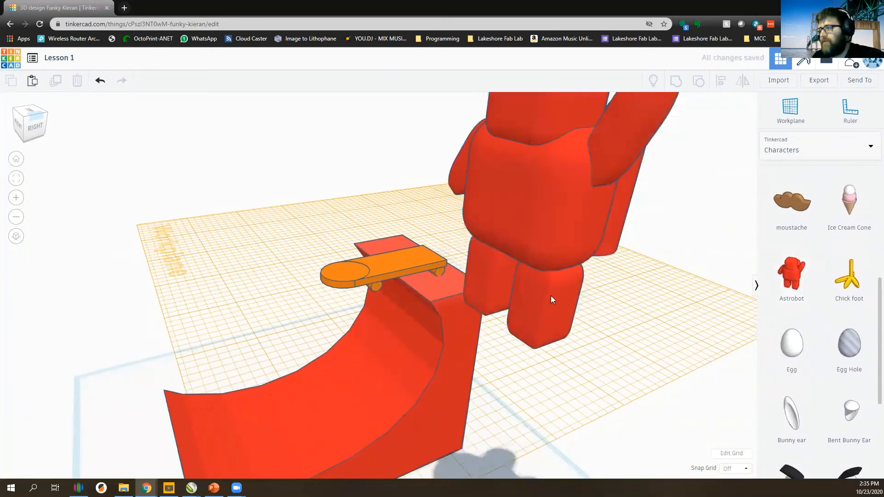
scroll(550, 296, down, 4)
right_drag(492, 267, 511, 278)
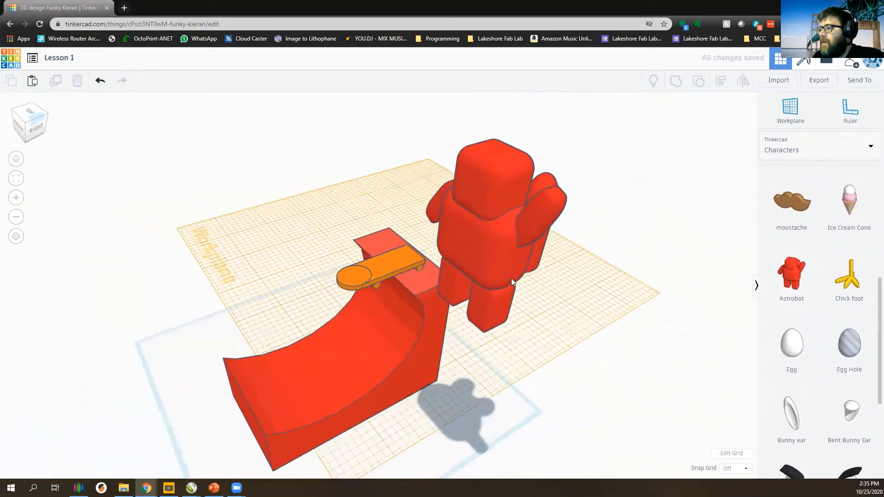
click(521, 185)
shift+drag(510, 139, 477, 186)
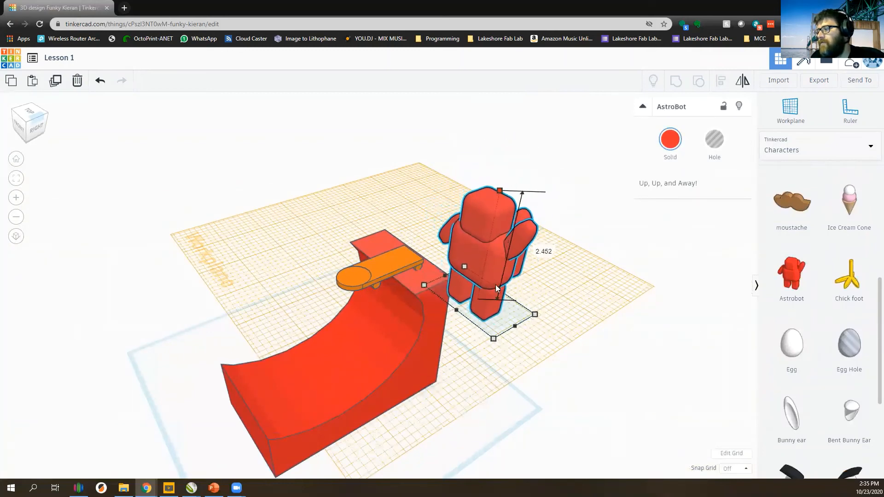
- Turn the Astrobot about 91° around its vertical axis and stand it on the skateboard
drag(529, 343, 571, 255)
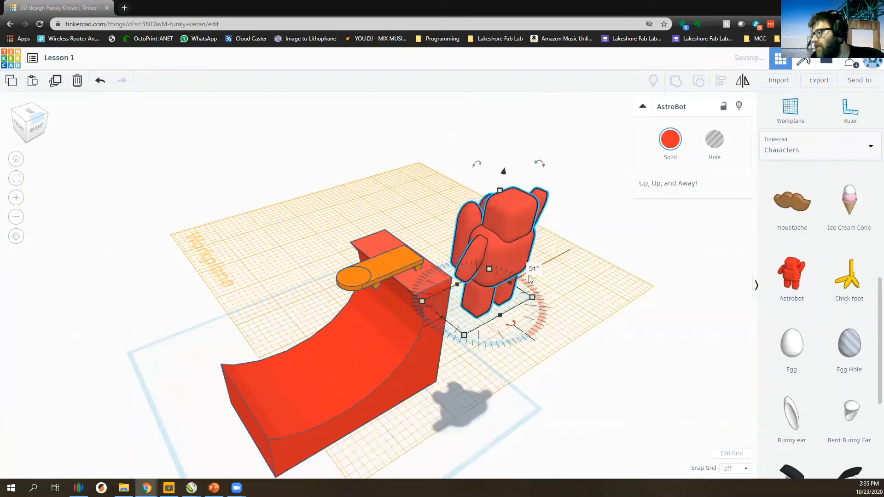
drag(499, 265, 385, 241)
drag(375, 149, 375, 134)
right_drag(550, 345, 430, 301)
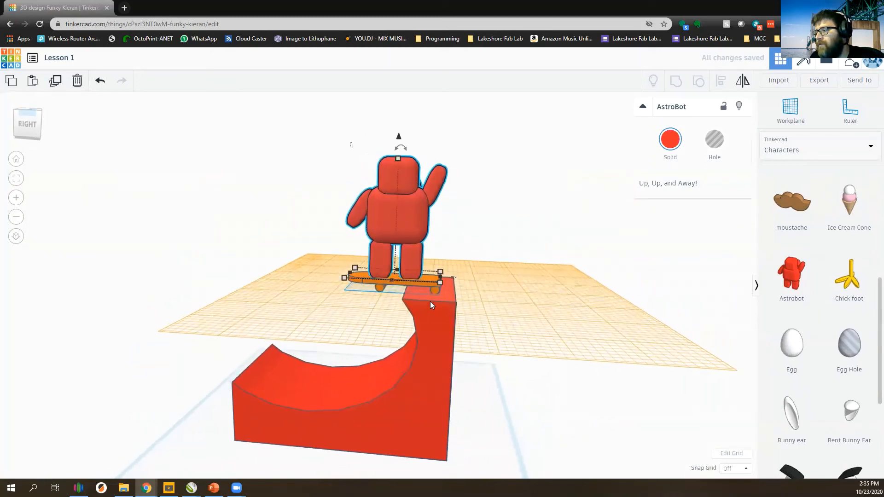
click(496, 173)
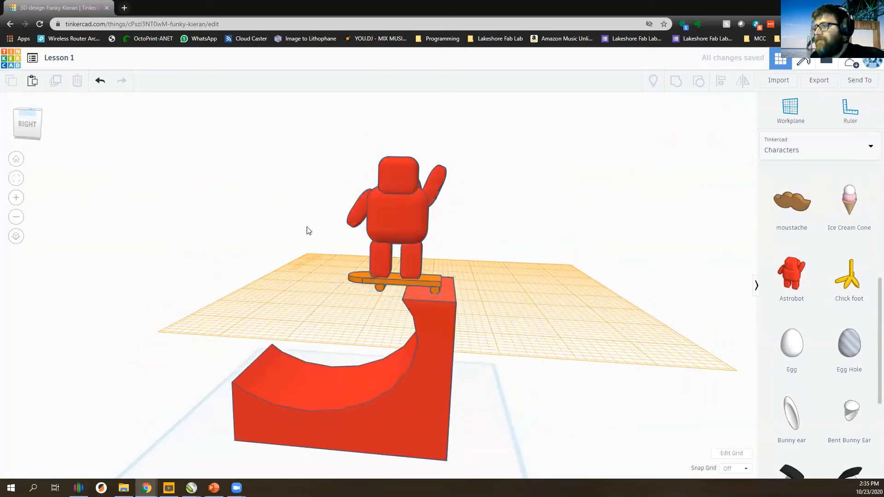
- Reset the workplane from the raised grid to the default base grid
right_drag(307, 231, 456, 234)
right_drag(585, 232, 304, 353)
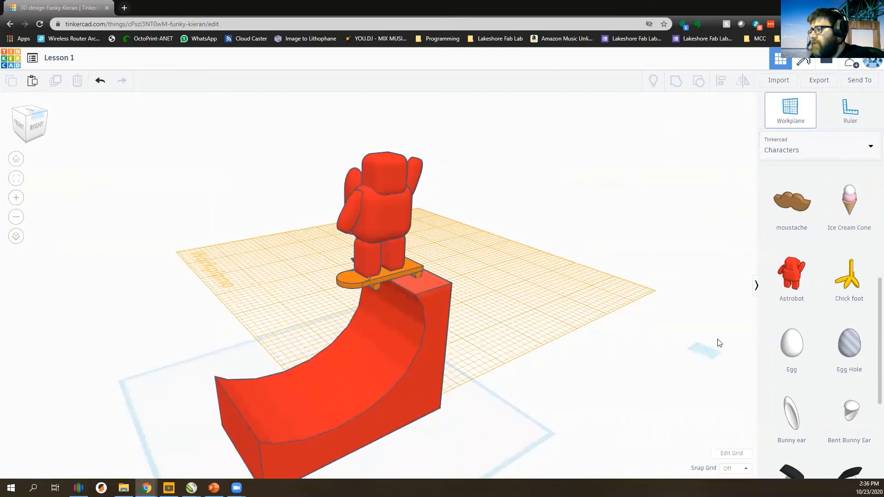
click(718, 347)
scroll(644, 228, down, 3)
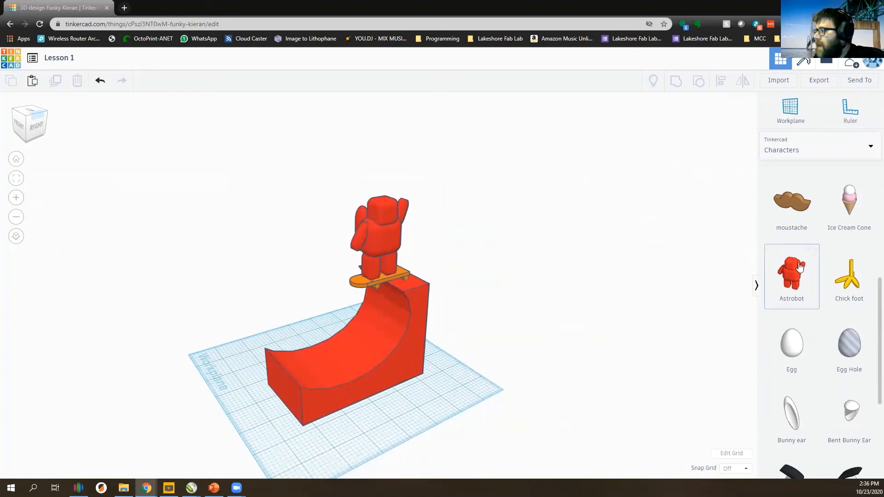
- Place a second Astrobot on the ground beside the tall end of the ramp and colour it green
drag(792, 274, 476, 400)
mouse_move(421, 436)
right_down()
mouse_move(596, 415)
mouse_move(422, 438)
right_up()
drag(479, 373, 497, 387)
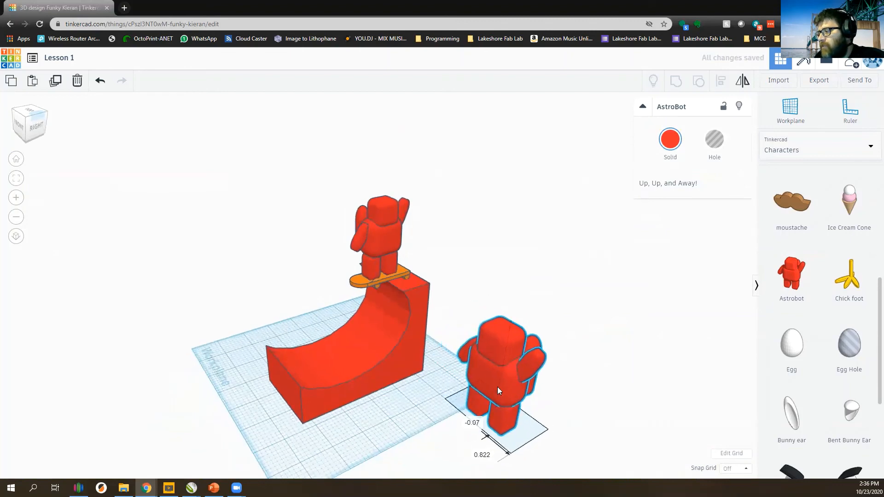
right_drag(498, 387, 655, 158)
click(670, 140)
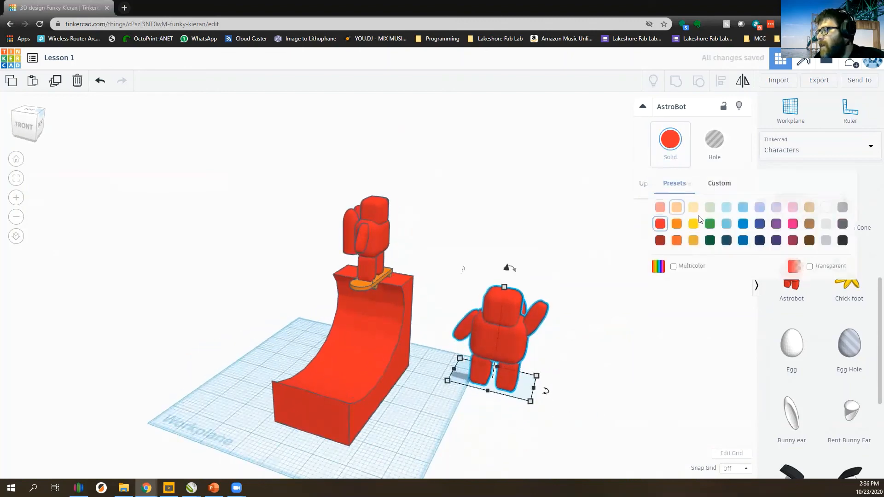
click(707, 223)
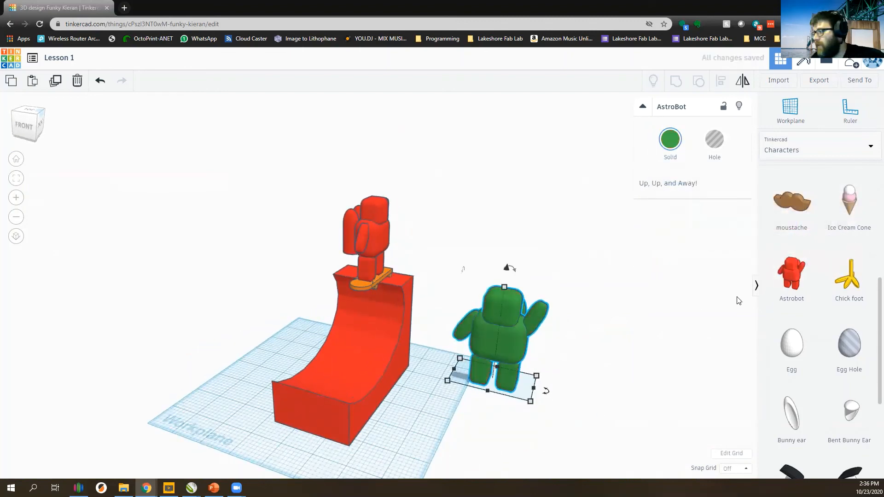
- Add a third Astrobot next to the green one and colour it light periwinkle blue
drag(790, 276, 620, 348)
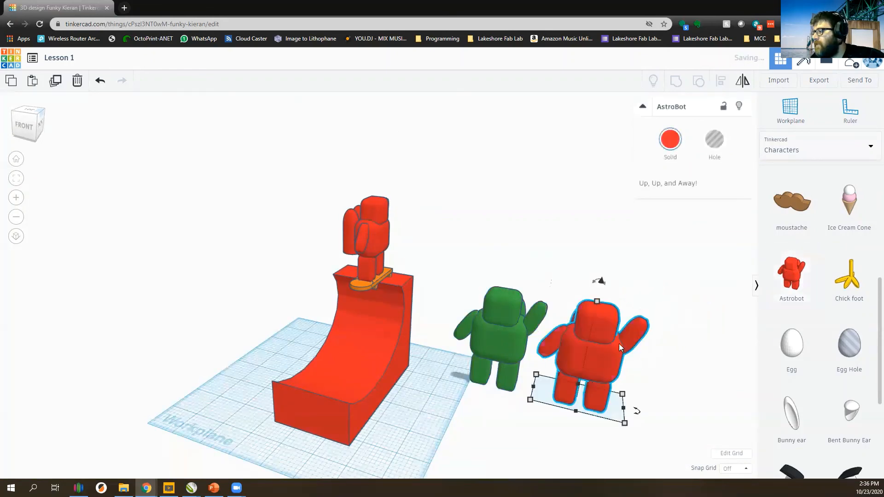
click(670, 140)
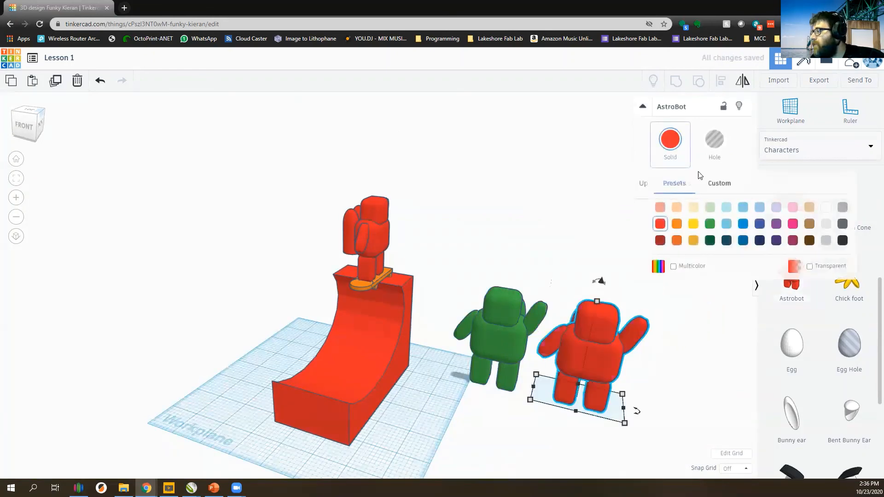
click(761, 208)
click(436, 306)
mouse_move(436, 306)
right_down()
mouse_move(626, 319)
mouse_move(357, 302)
mouse_move(450, 310)
right_up()
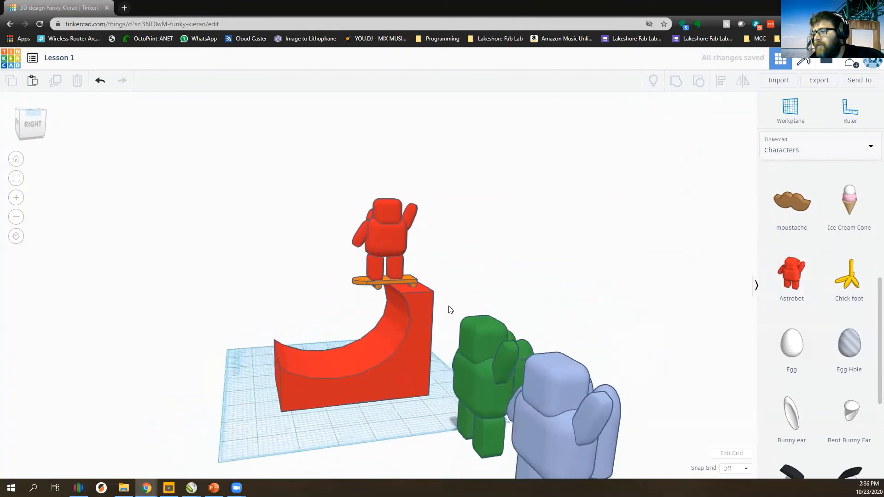
scroll(341, 357, down, 3)
right_drag(310, 367, 365, 381)
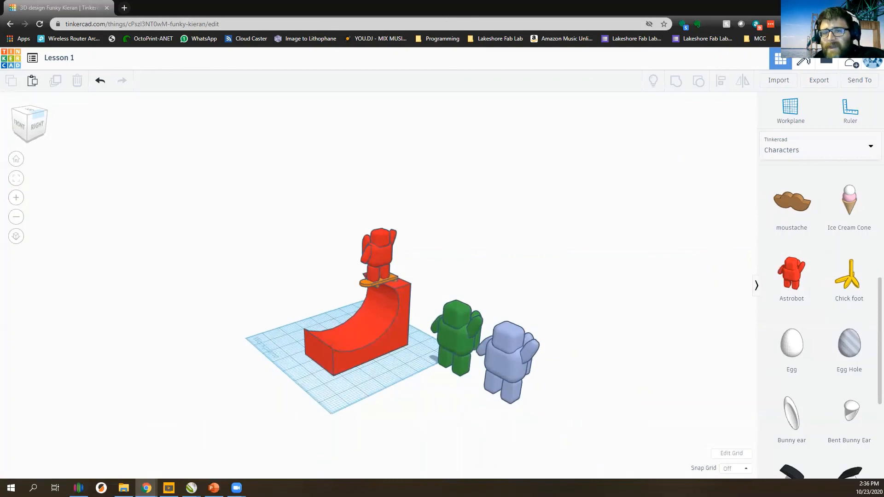